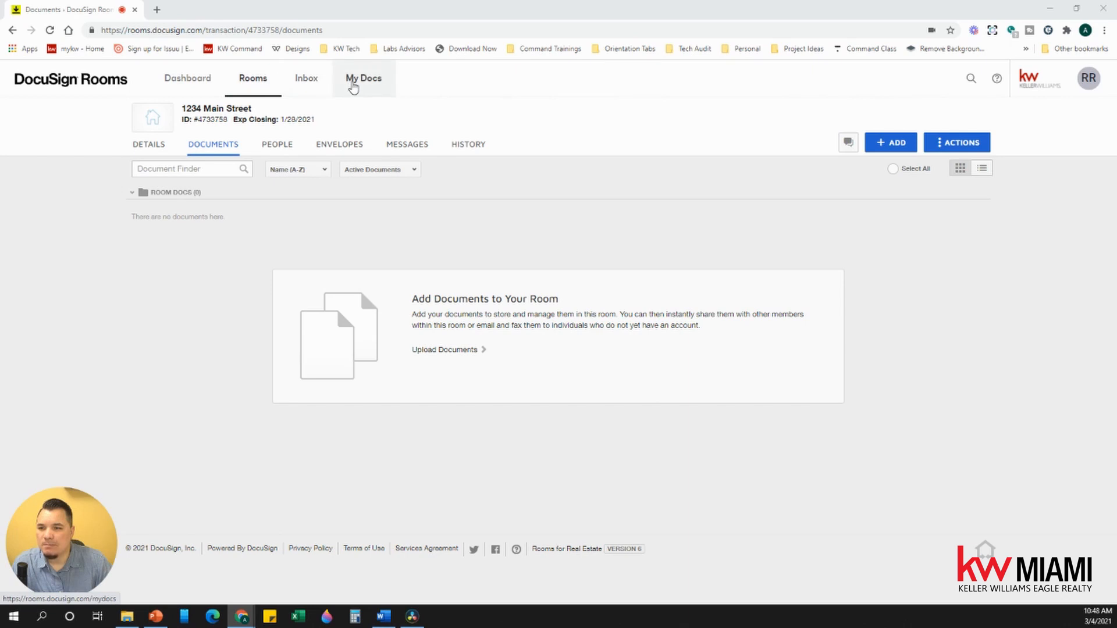
Step: Go to Form Templates under My Docs and start a new form template
left_click(373, 86)
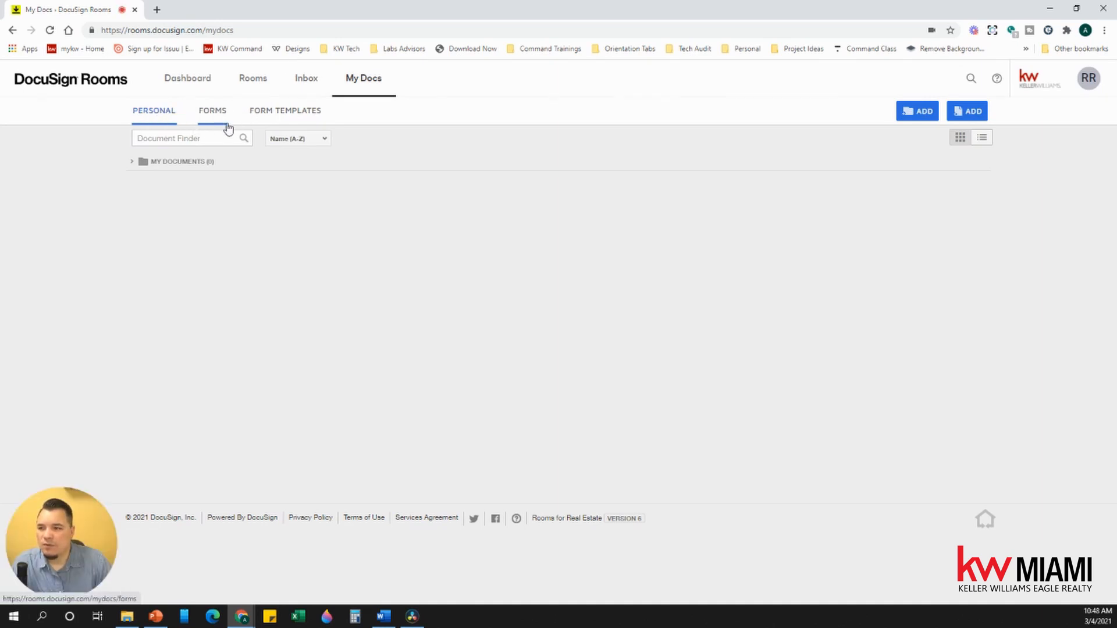
left_click(303, 116)
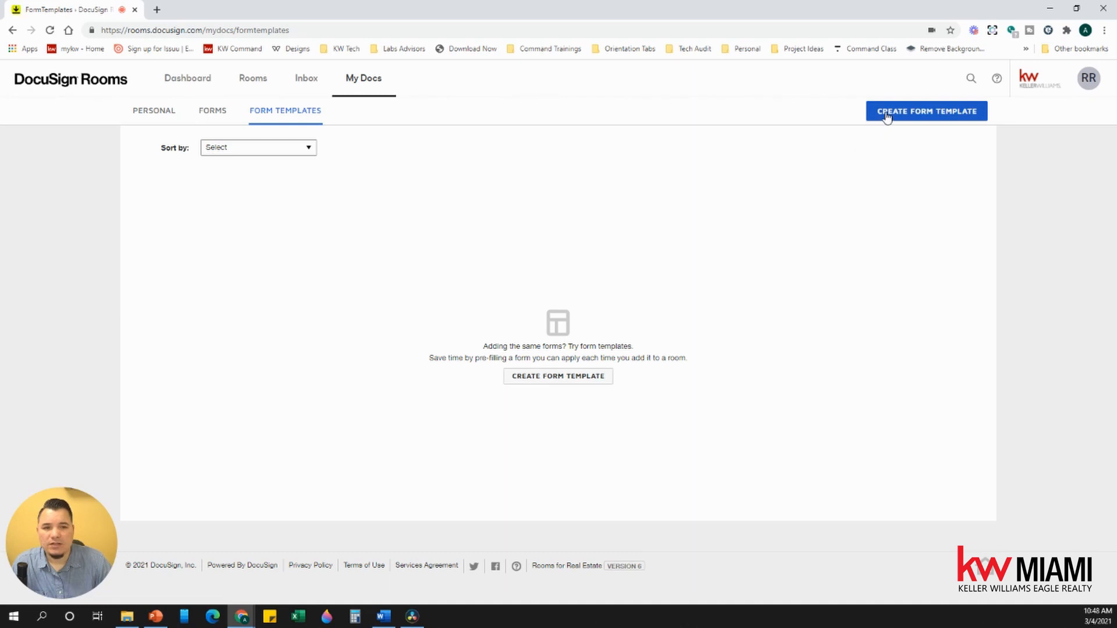
left_click(948, 120)
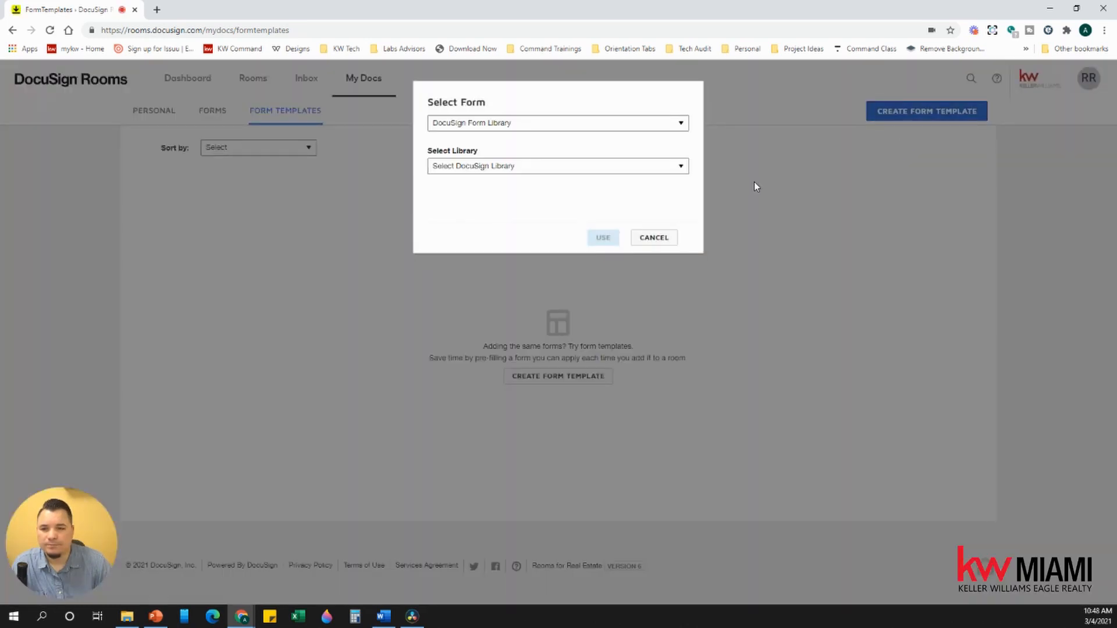
Step: Create the template from the ASIS Residential Contract in the SINGLE-FAMILY PENDING SALE form group
left_click(511, 131)
left_click(493, 142)
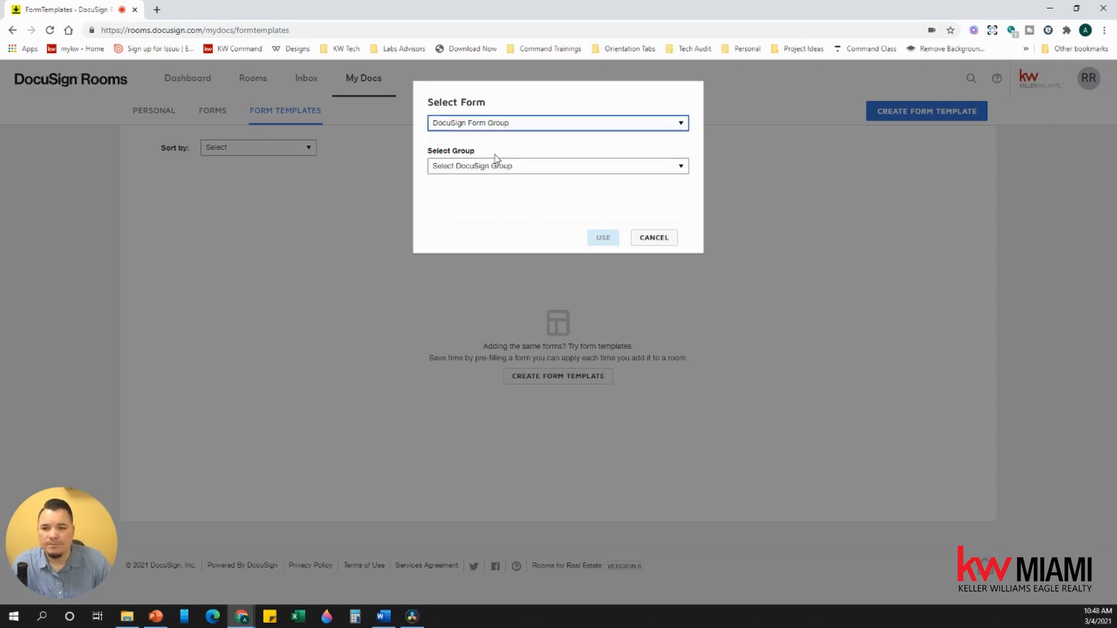
left_click(504, 170)
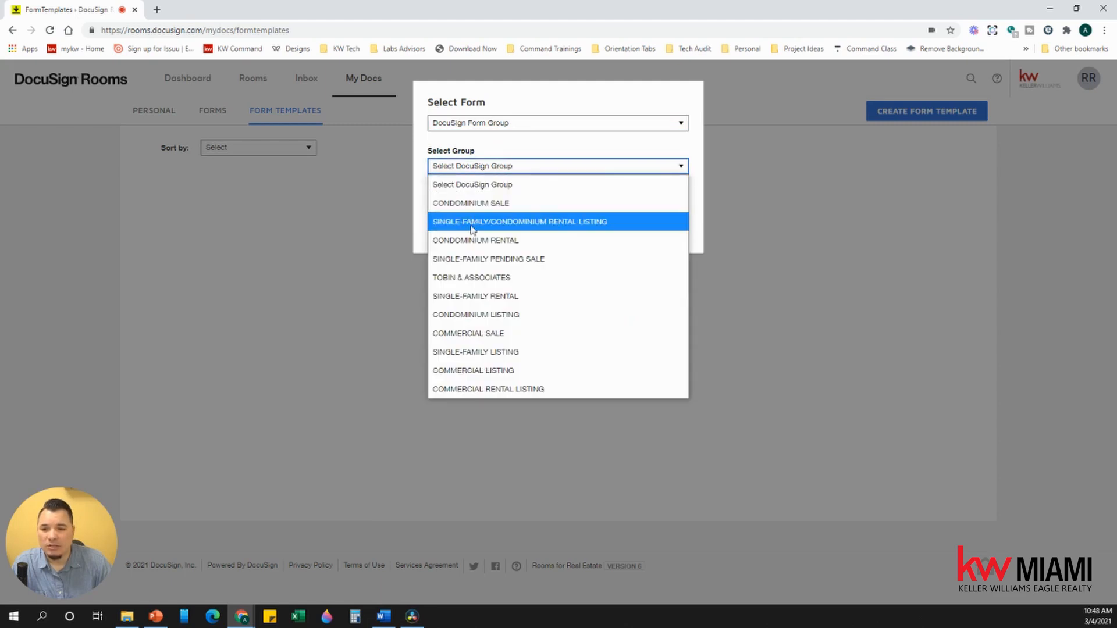
left_click(541, 260)
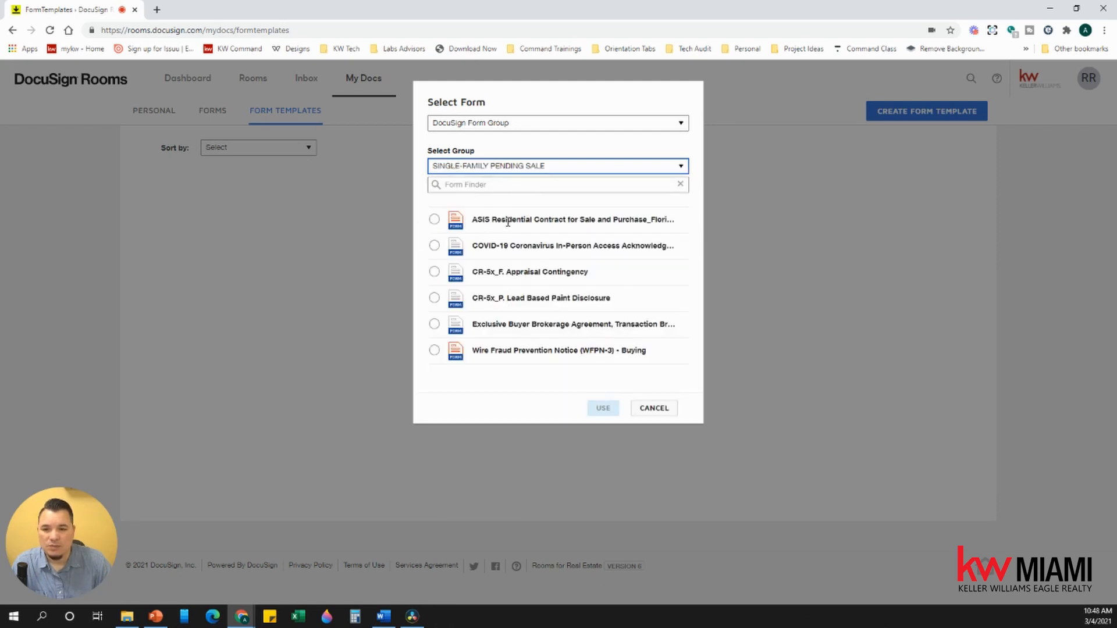
left_click(434, 219)
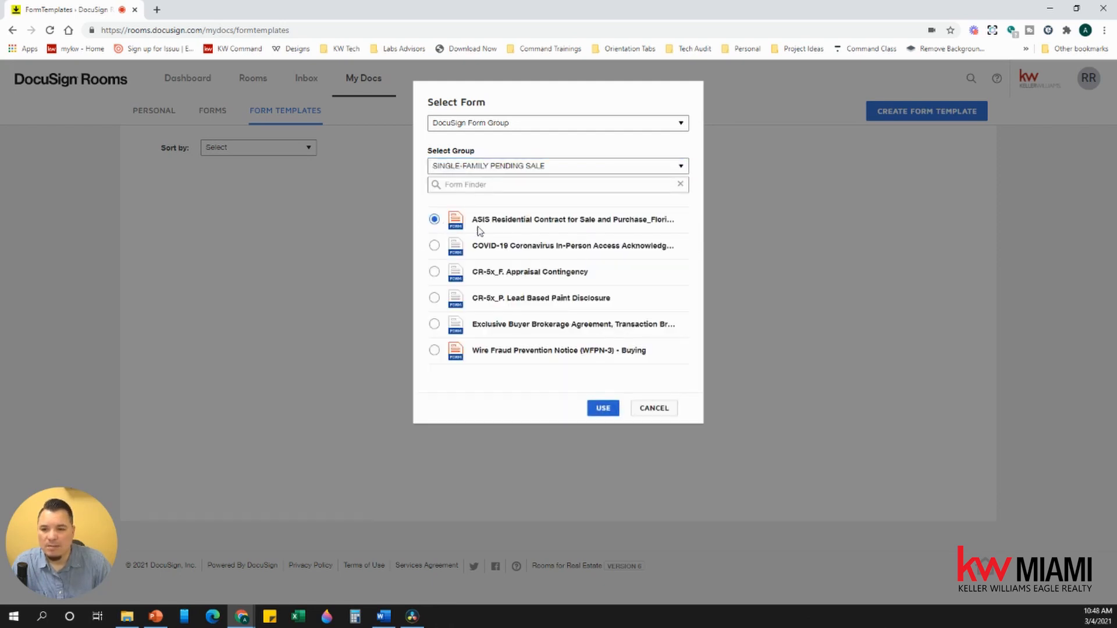
left_click(602, 408)
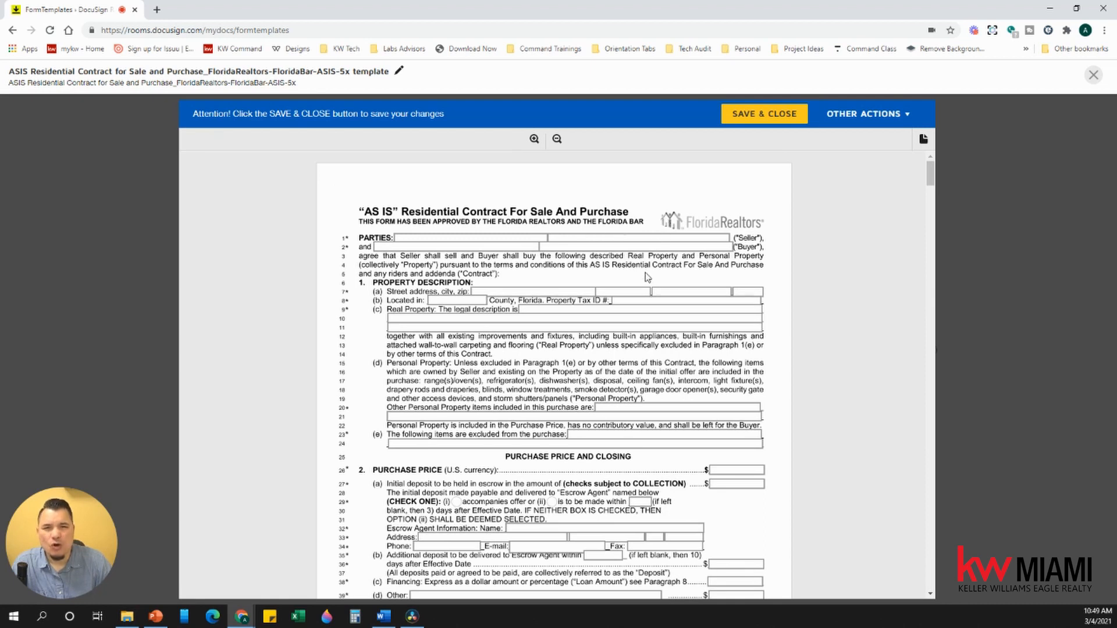
Step: Enter BALANCE in the contract's balance-to-close field
scroll(647, 277, "down", 2)
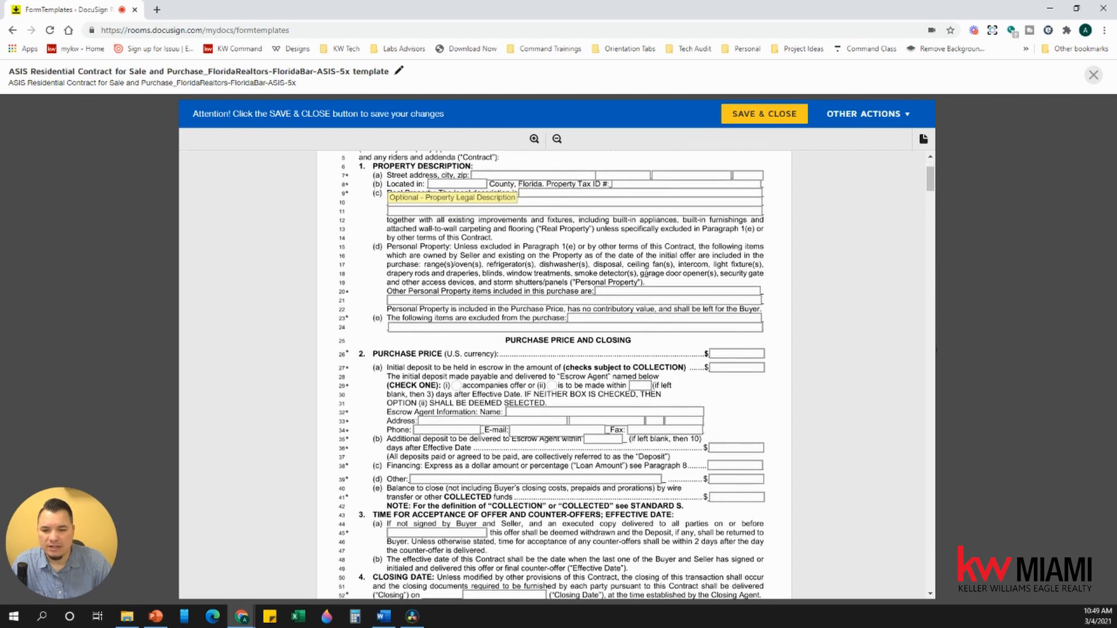
scroll(588, 358, "down", 3)
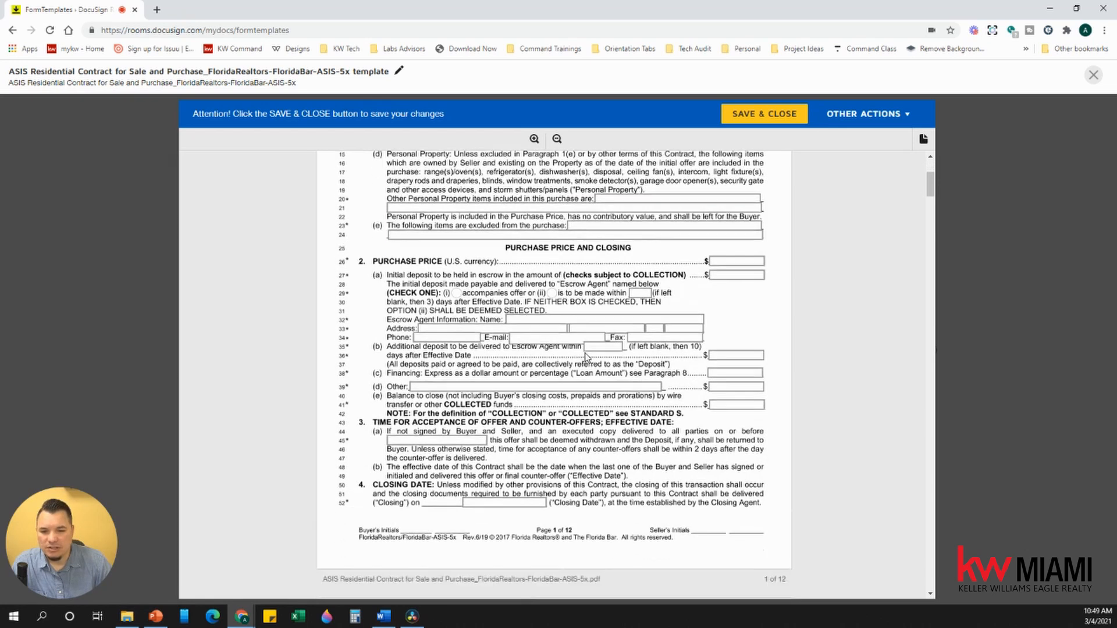
left_click(718, 320)
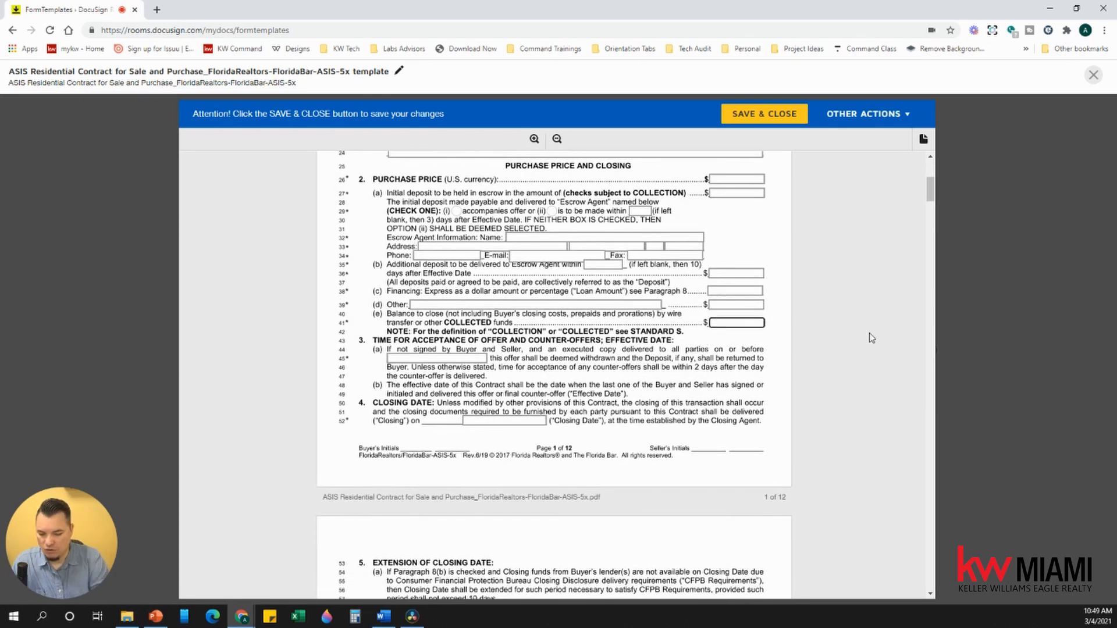
type("BLAALANCE")
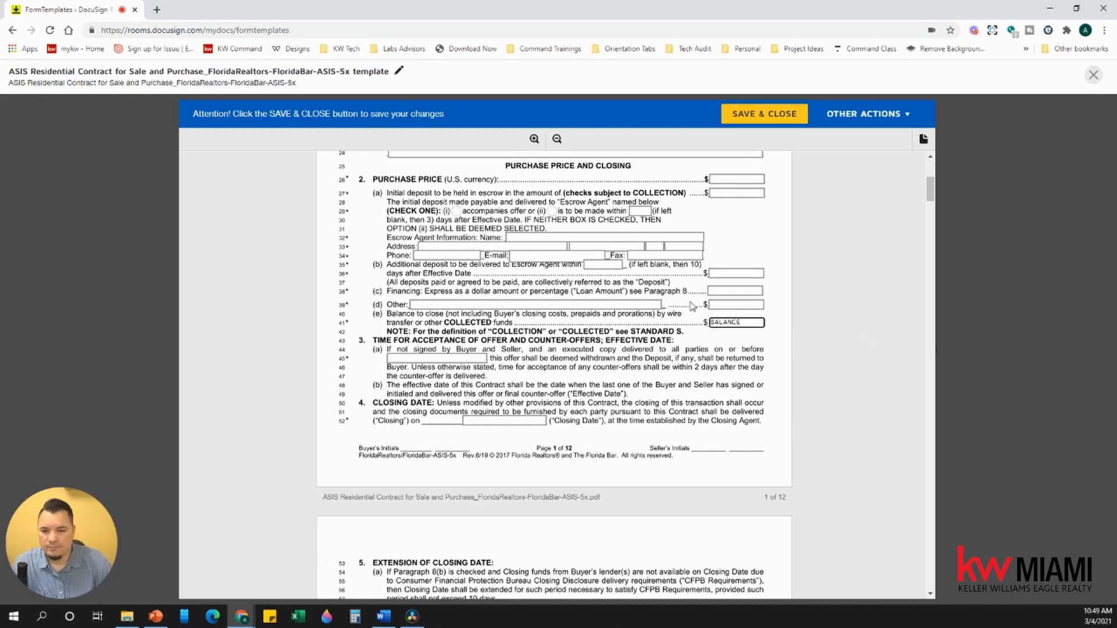
Step: Check the line 164 Miami-Dade/Broward regional provision box
scroll(634, 310, "down", 2)
scroll(635, 310, "down", 7)
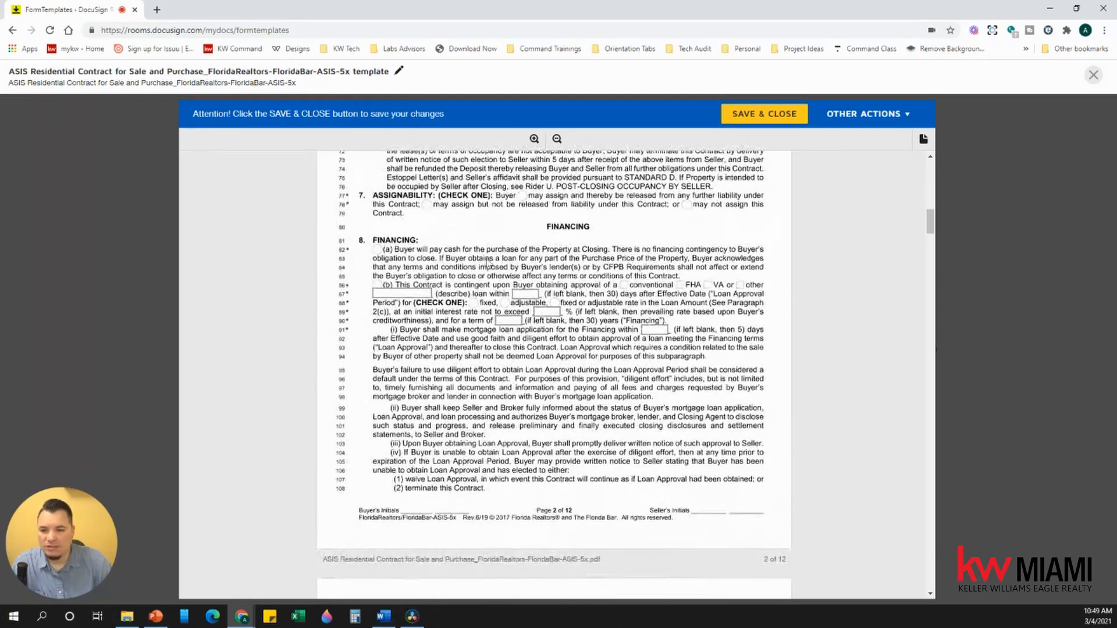
scroll(581, 286, "down", 6)
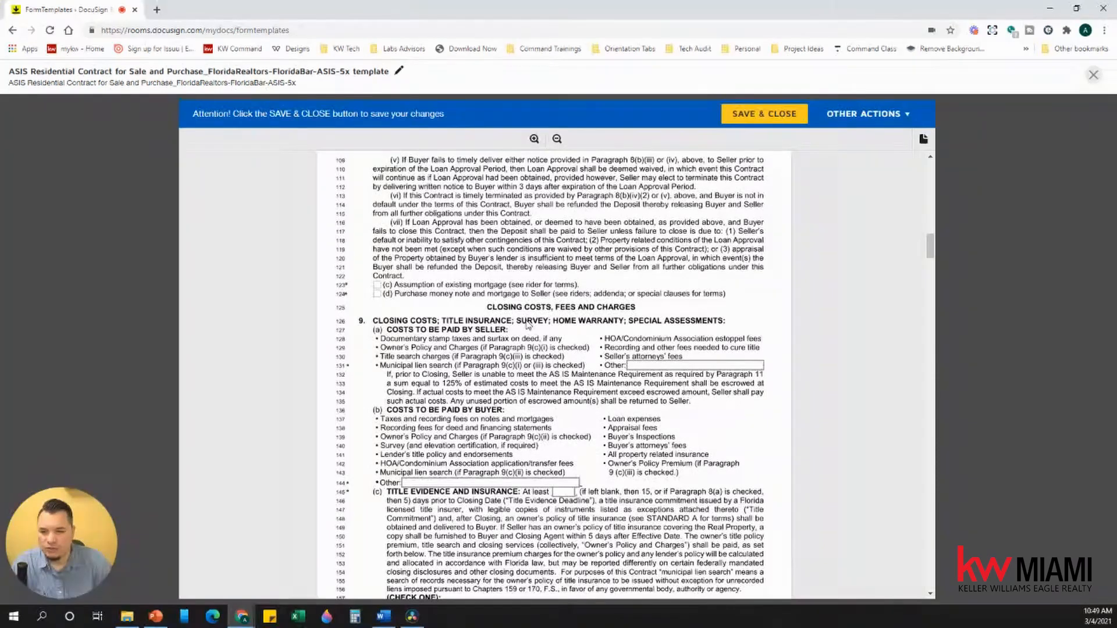
scroll(530, 326, "down", 3)
scroll(521, 333, "down", 7)
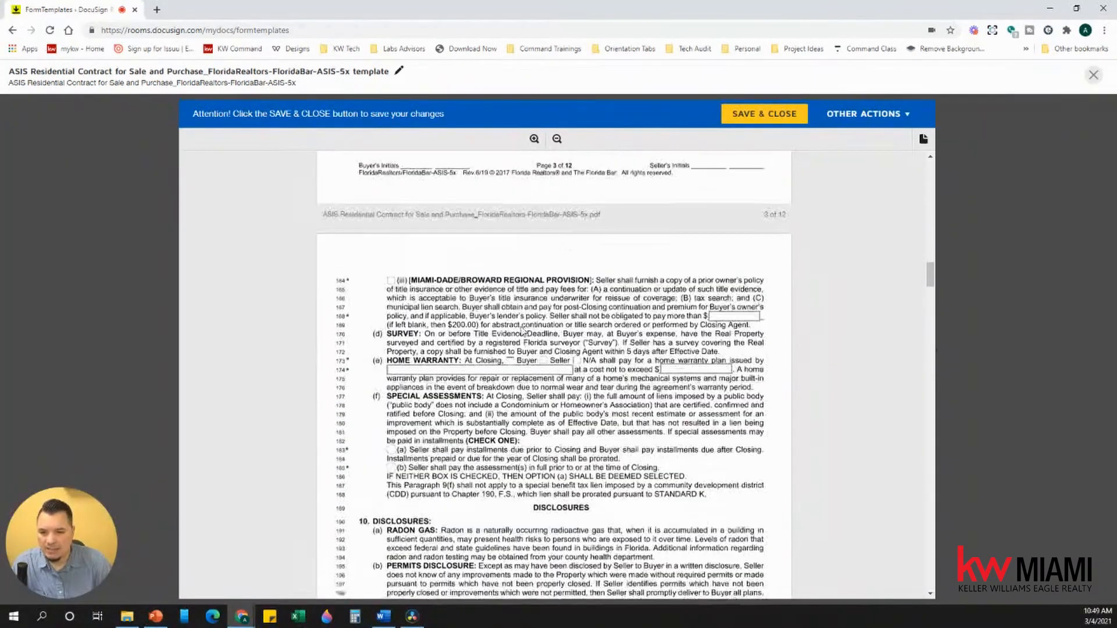
scroll(395, 463, "up", 5)
left_click(390, 456)
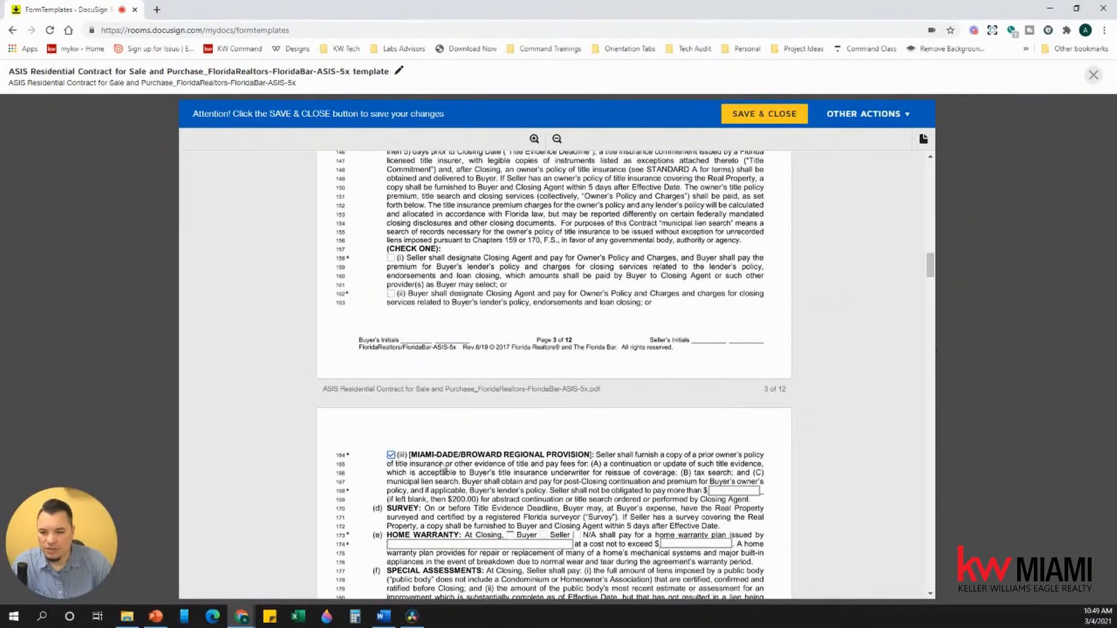
scroll(568, 468, "down", 5)
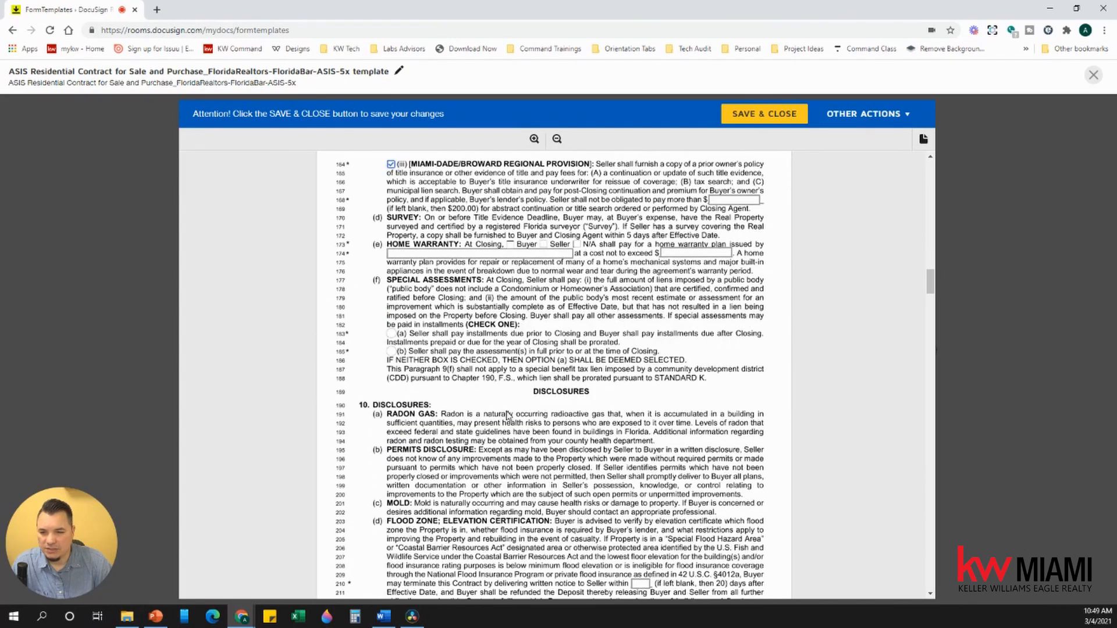
scroll(509, 414, "down", 10)
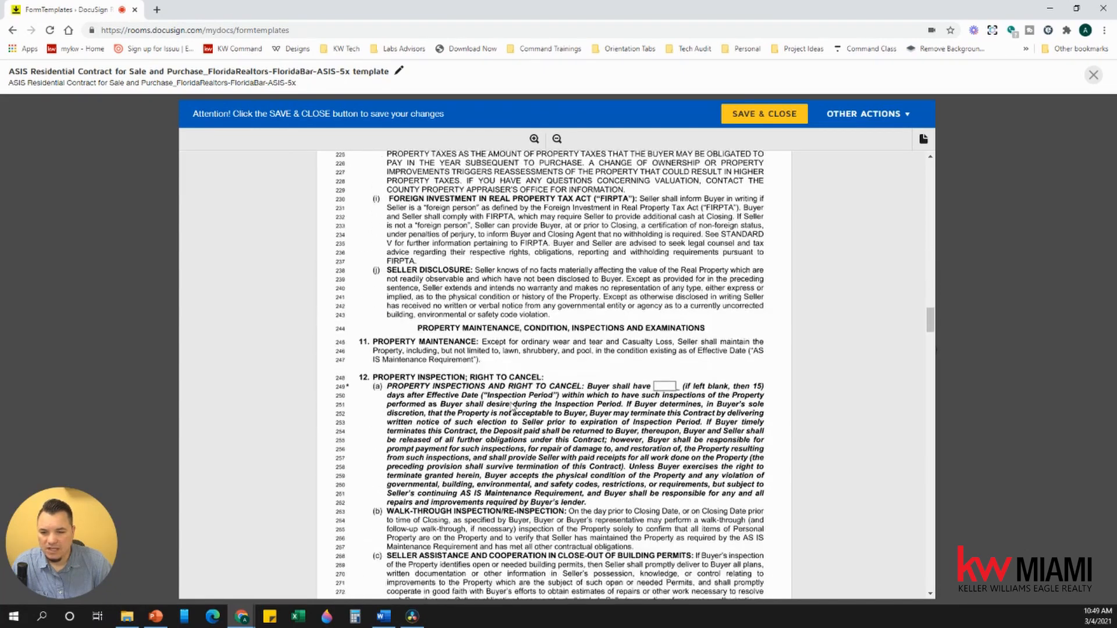
scroll(512, 407, "down", 15)
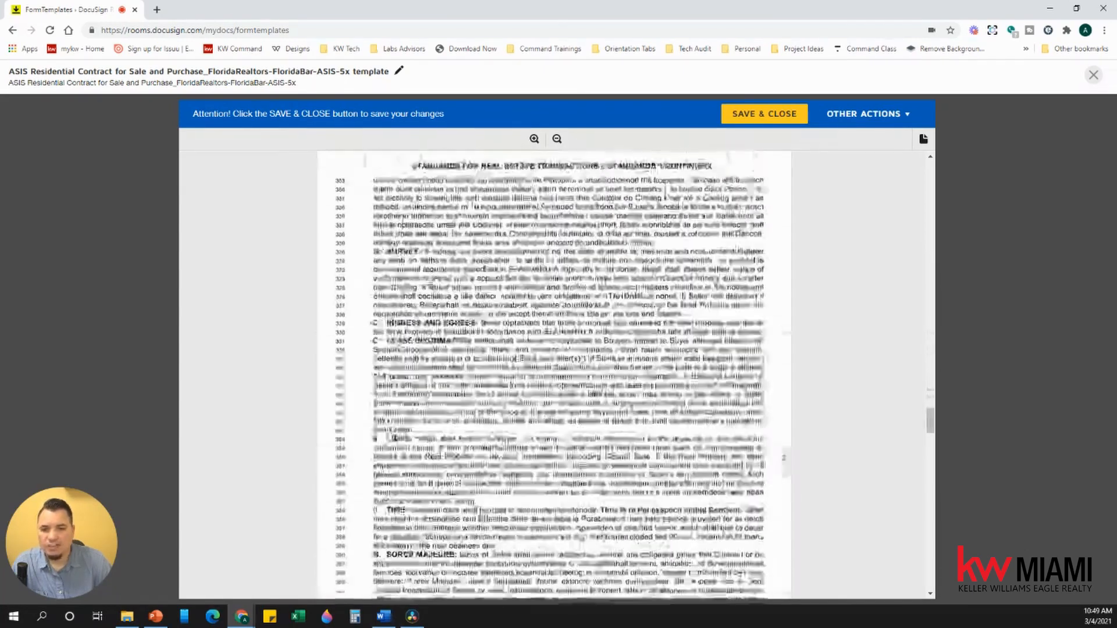
scroll(519, 409, "down", 20)
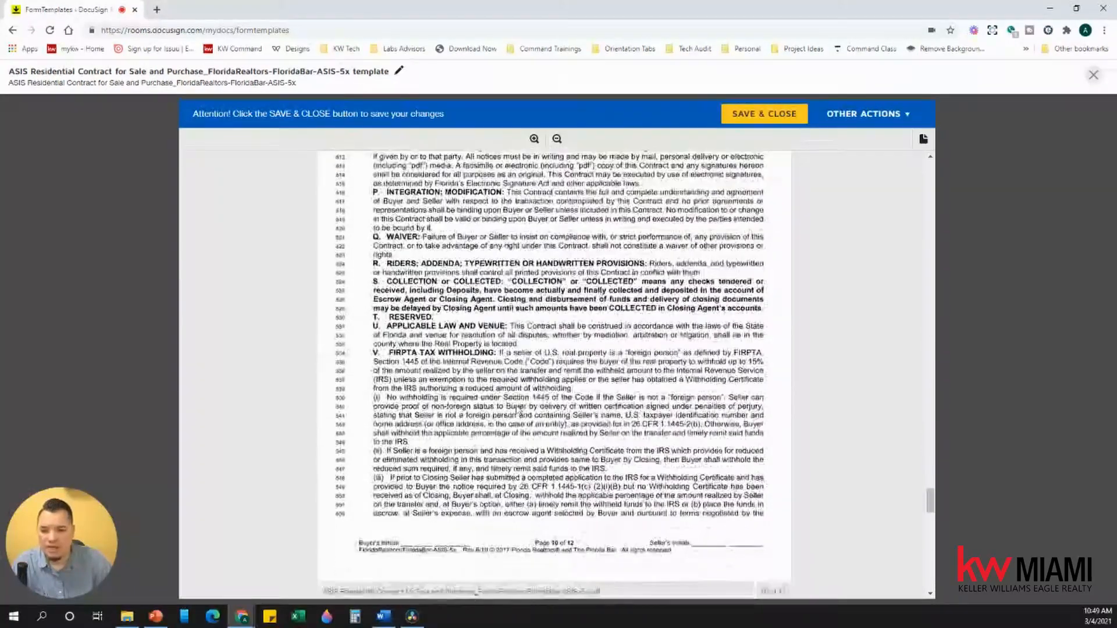
scroll(518, 409, "down", 15)
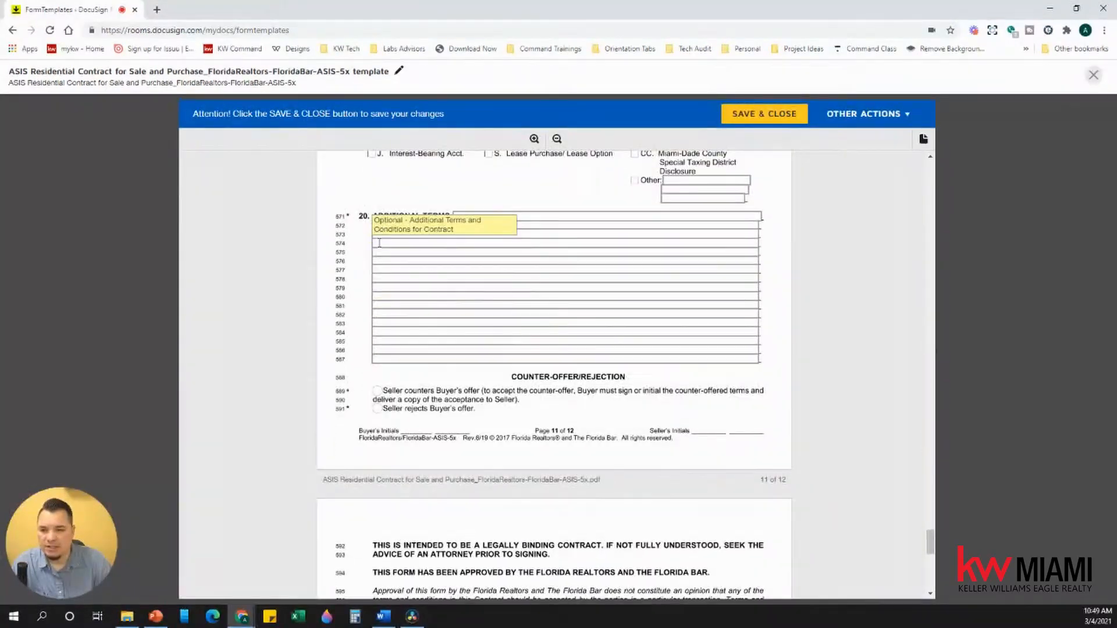
Step: Add a line 573 additional term requiring the seller to resolve code violations before closing
left_click(379, 233)
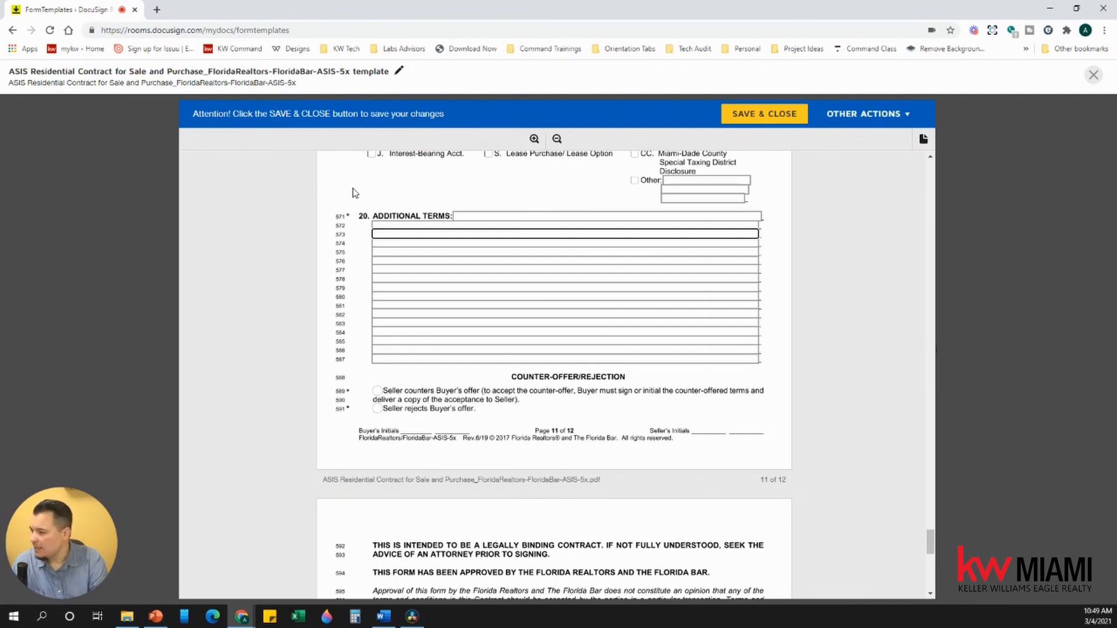
type("SELLER ")
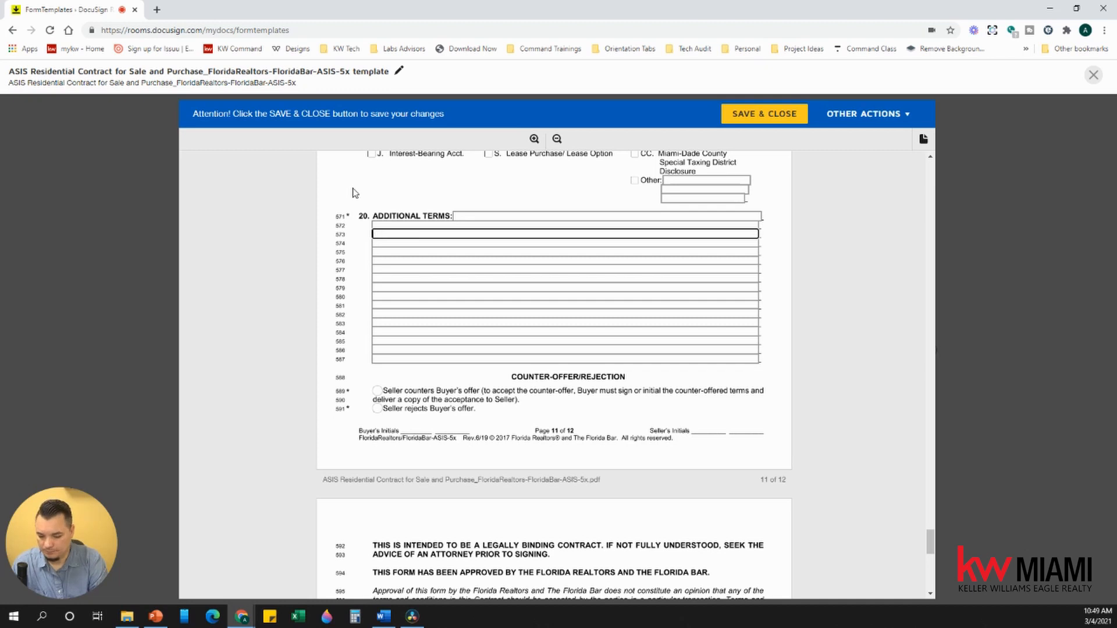
type("ller")
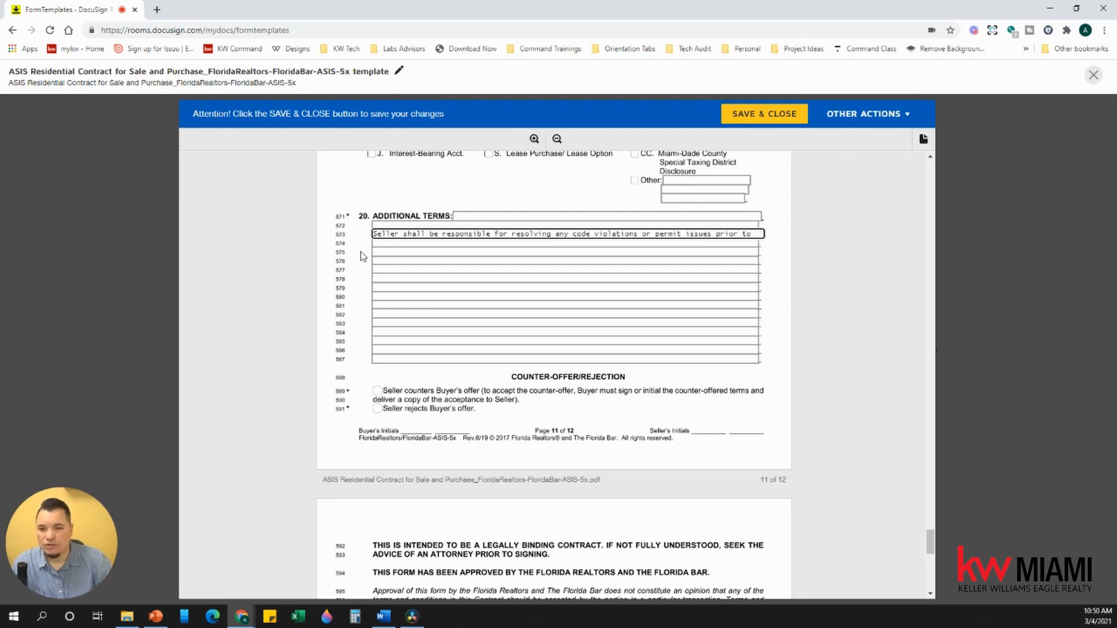
key("Tab")
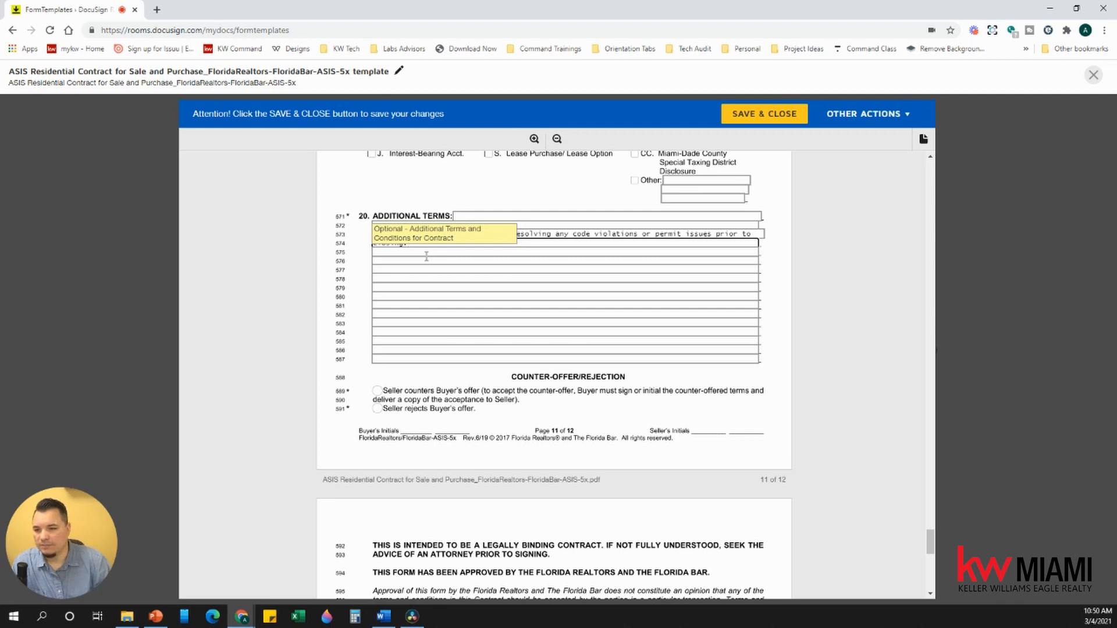
left_click(800, 317)
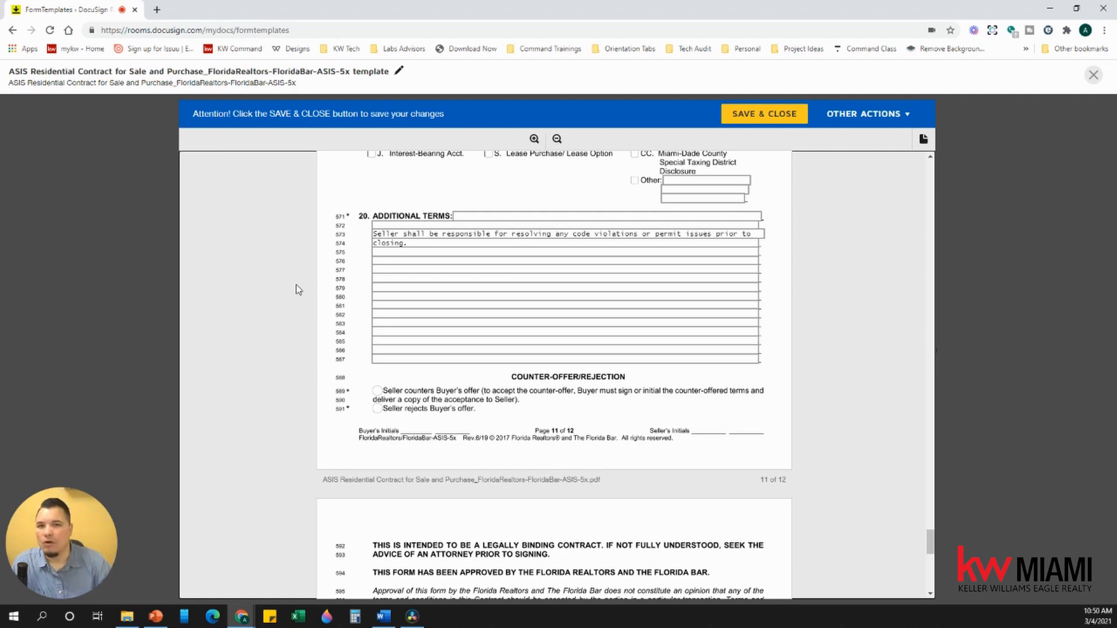
Step: Enter the cooperating sales associate's name in the line 615 field
scroll(361, 320, "down", 5)
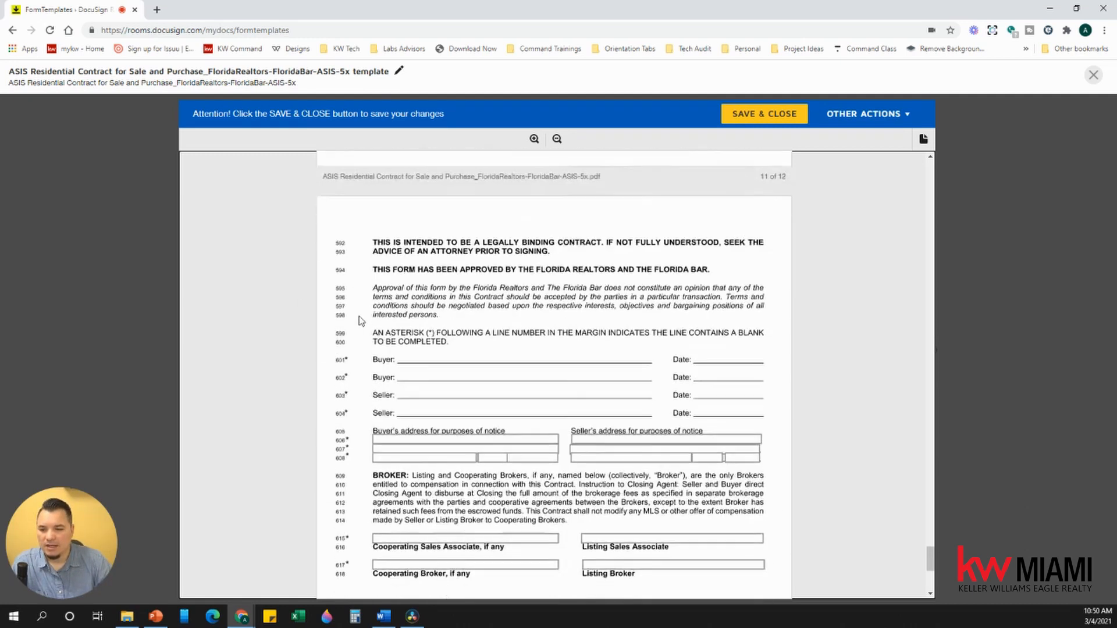
scroll(361, 320, "down", 3)
left_click(395, 377)
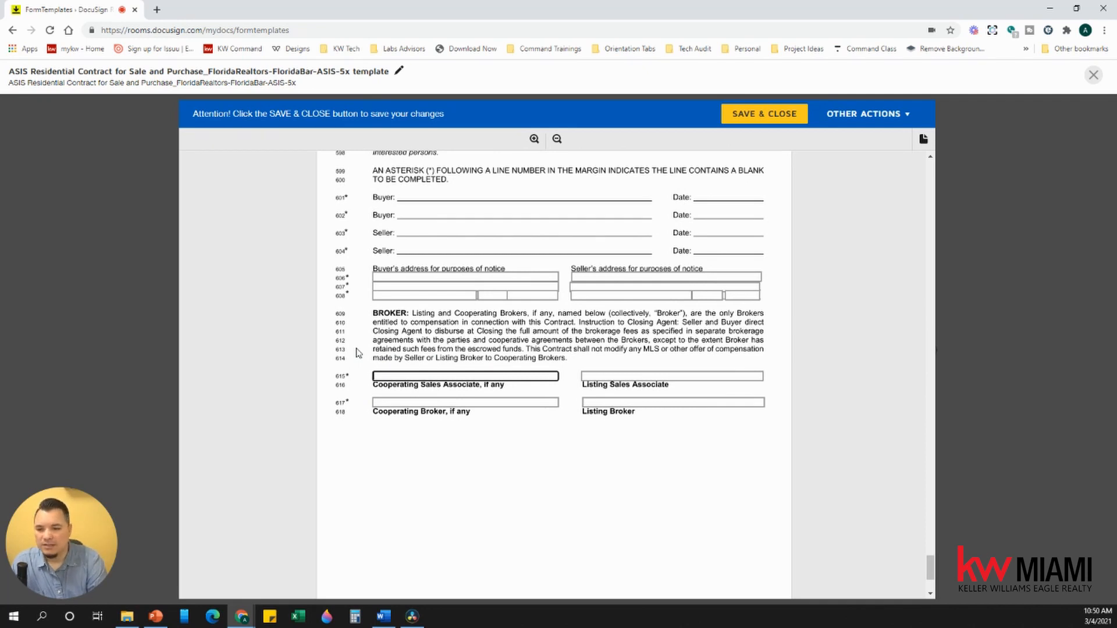
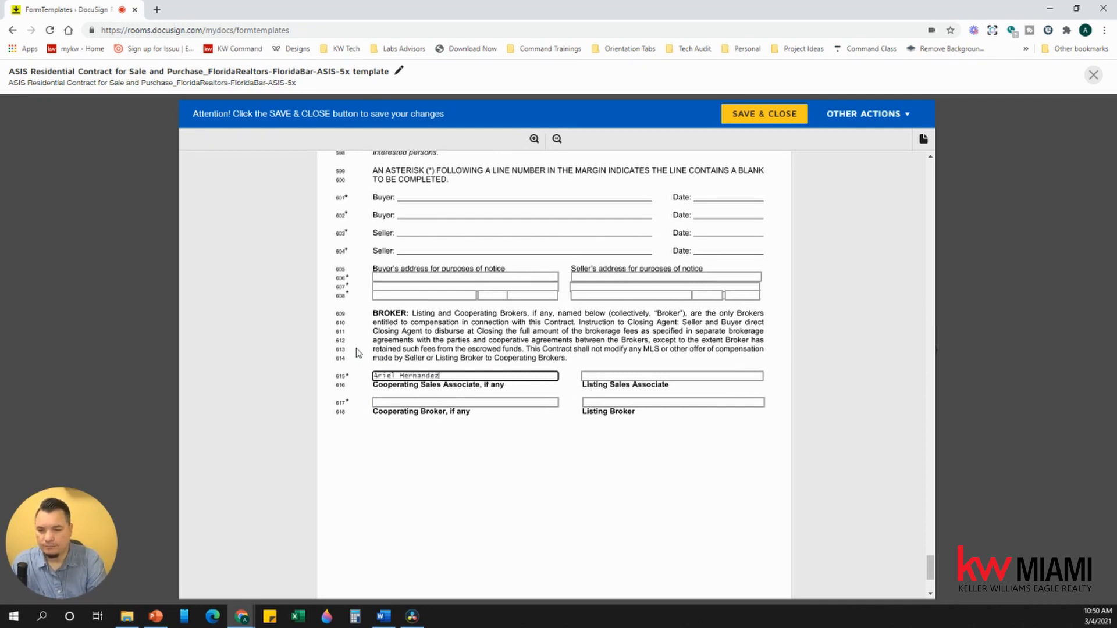
left_click(402, 434)
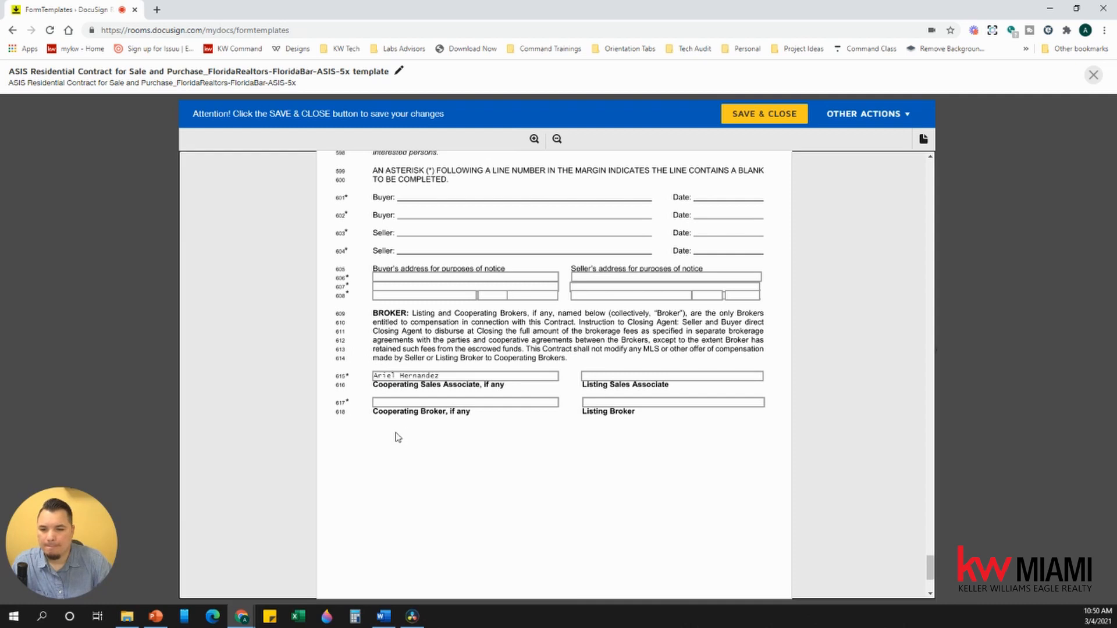
Step: Save and close the ASIS contract template
scroll(401, 407, "up", 1)
scroll(401, 402, "up", 1)
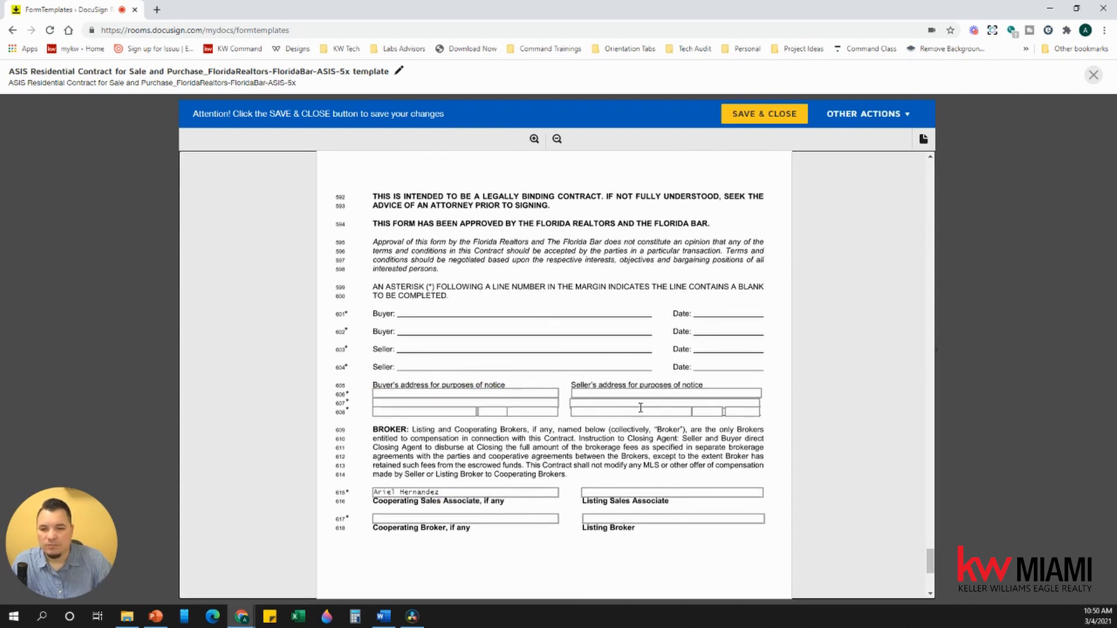
scroll(620, 405, "up", 1)
scroll(620, 405, "up", 6)
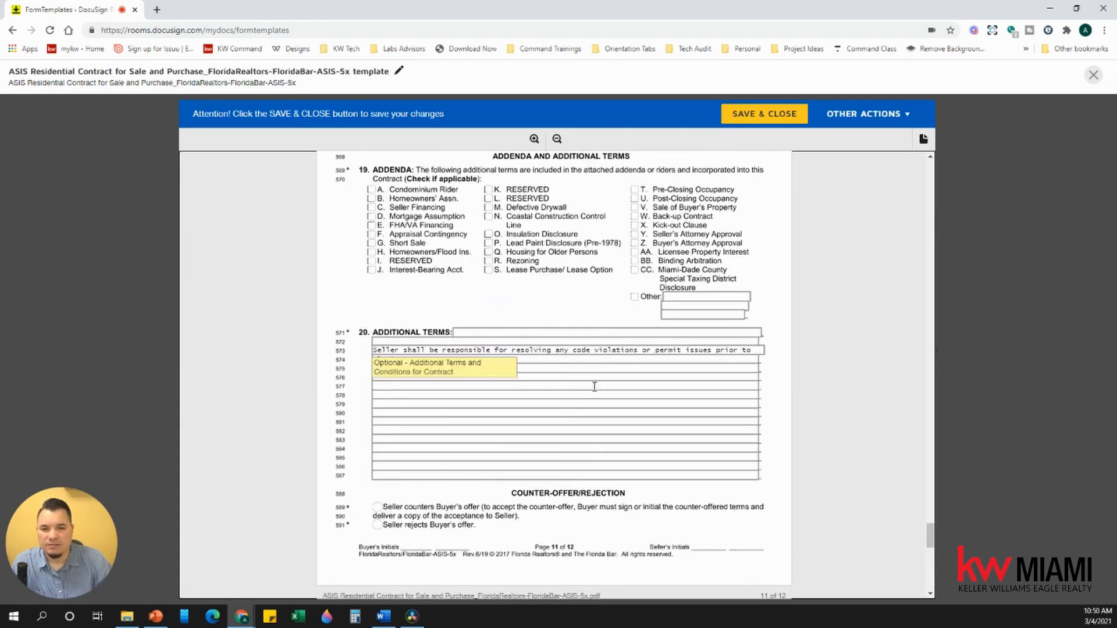
left_click(790, 119)
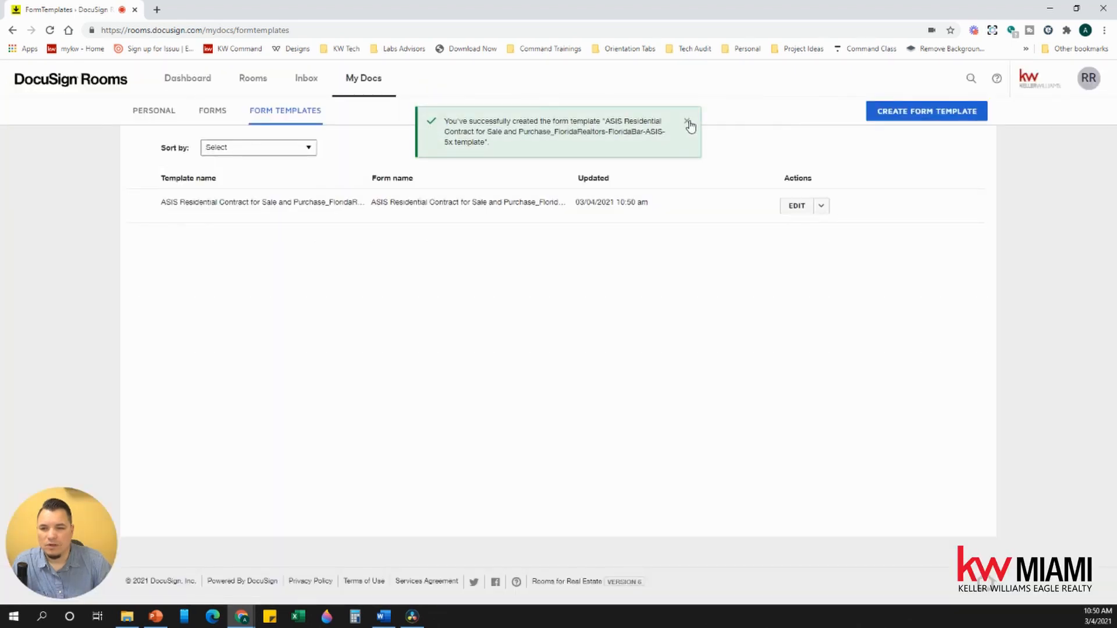
Step: Dismiss the template-created confirmation and open the 1234 Main Street room from Rooms
left_click(688, 122)
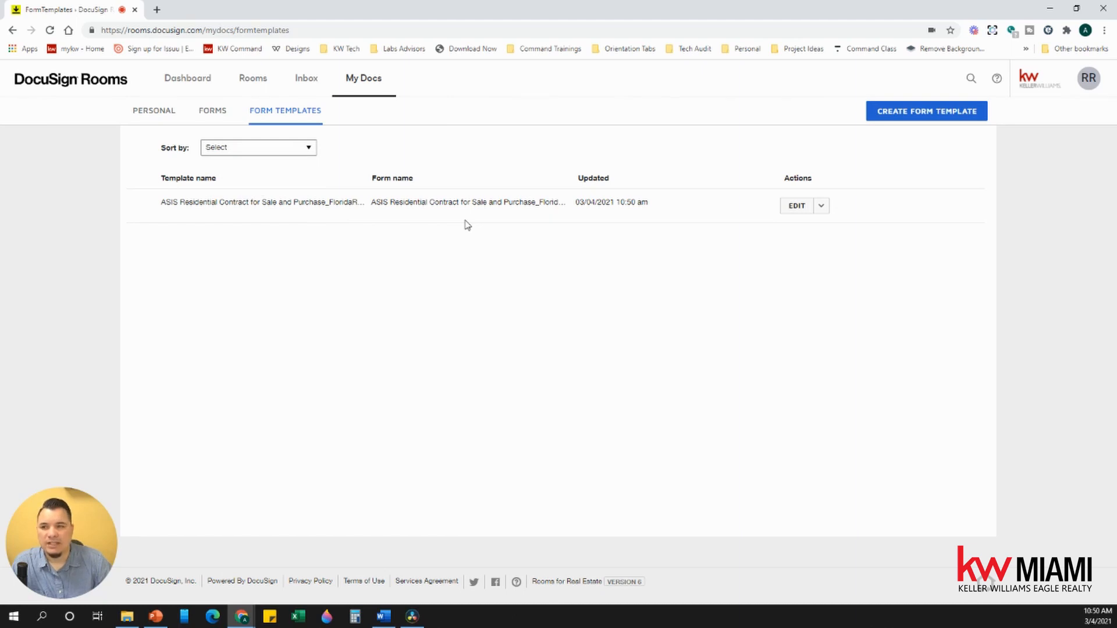
left_click(249, 85)
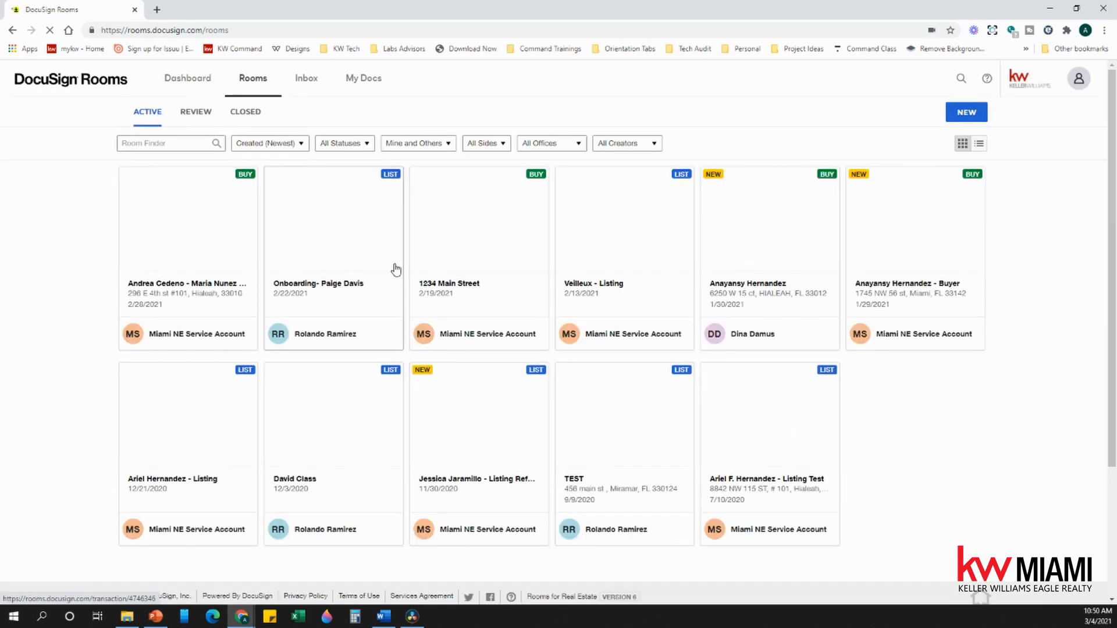
left_click(478, 260)
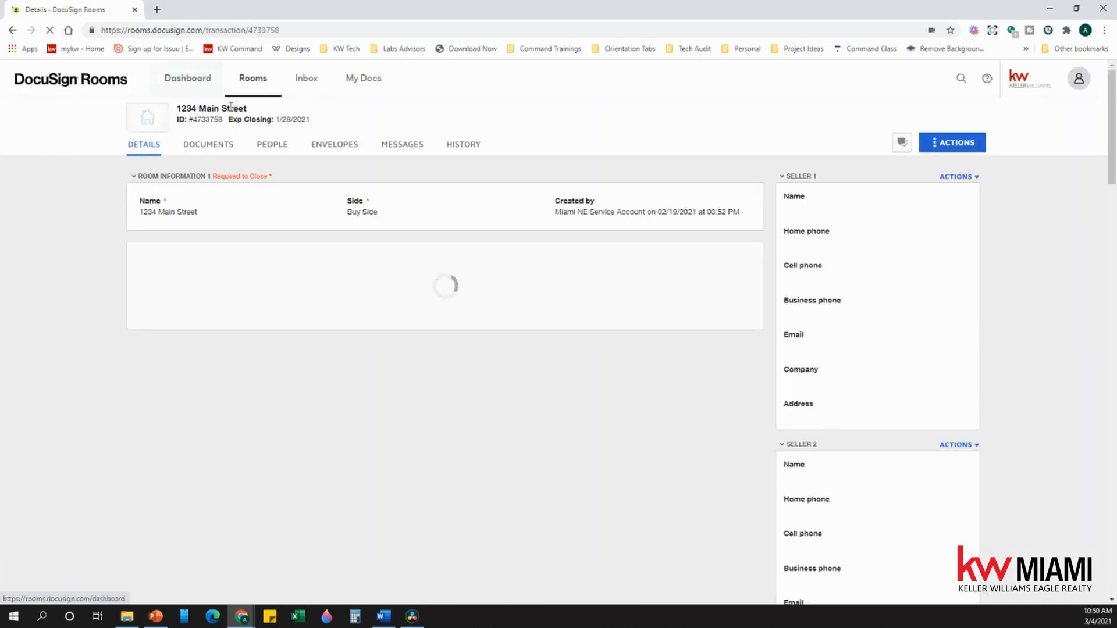
Step: Add the ASIS Residential Contract from SINGLE-FAMILY PENDING SALE to the room, excluding the Wire Fraud notice
left_click(198, 144)
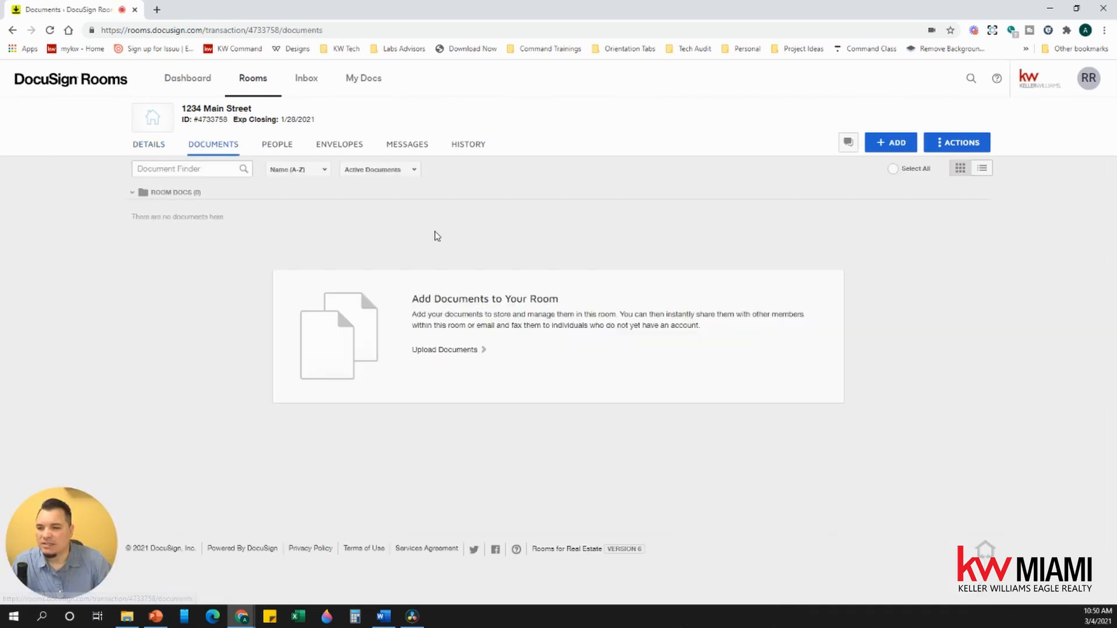
left_click(889, 145)
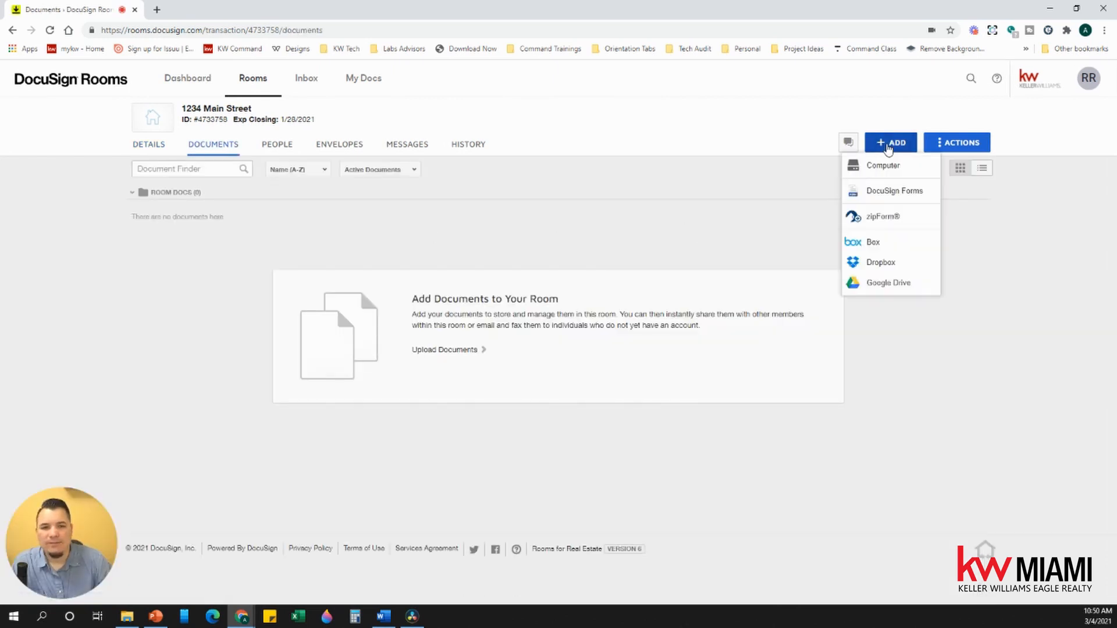
left_click(878, 196)
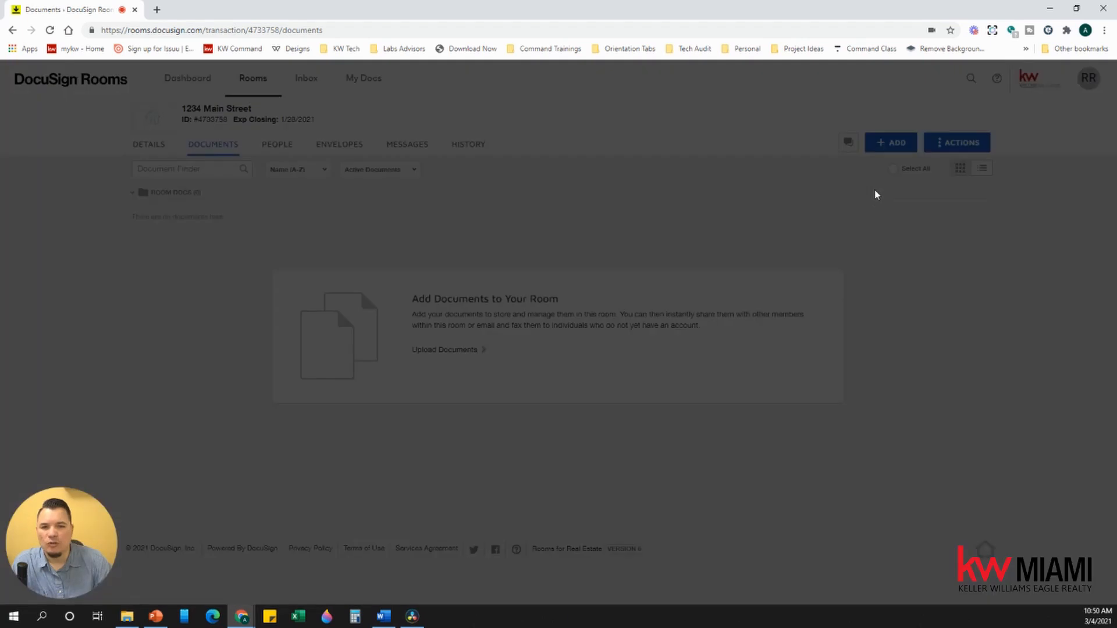
left_click(497, 121)
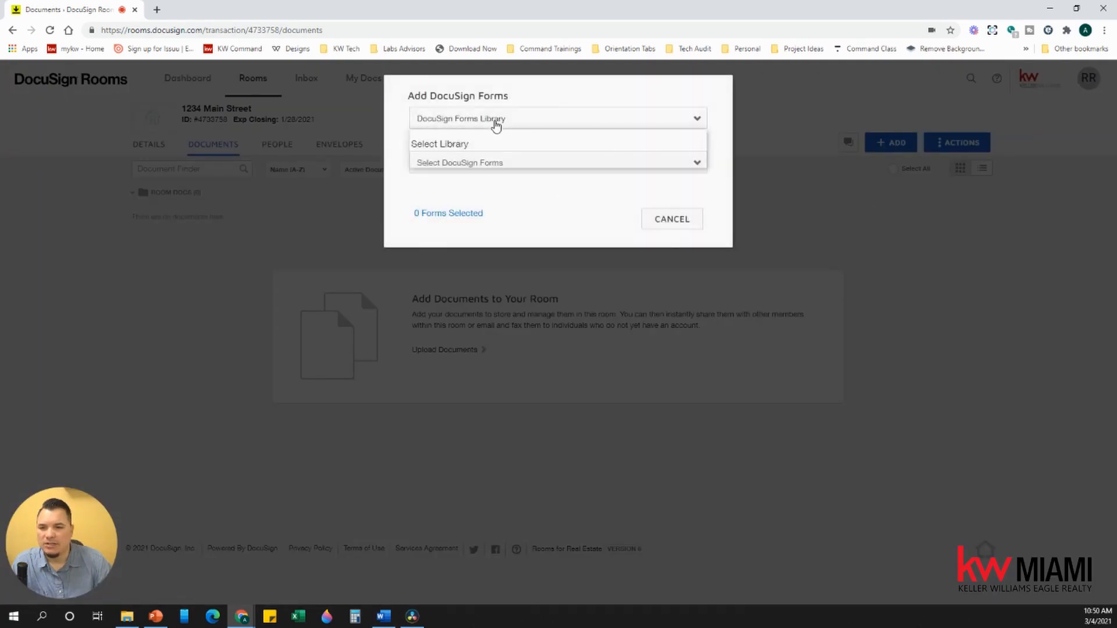
left_click(504, 164)
left_click(505, 166)
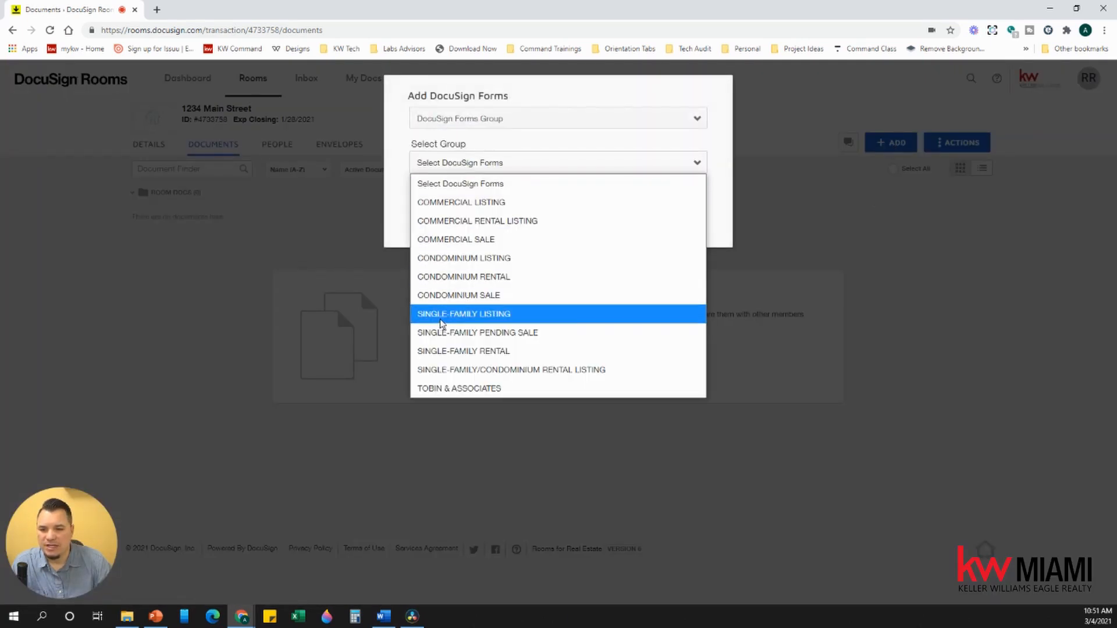
left_click(527, 336)
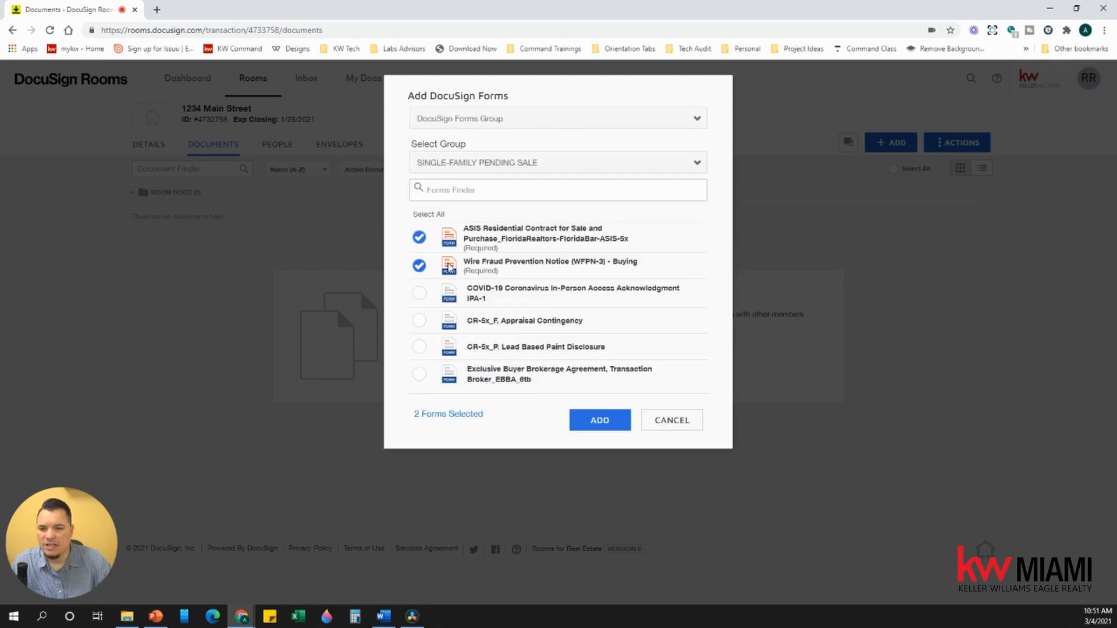
left_click(419, 266)
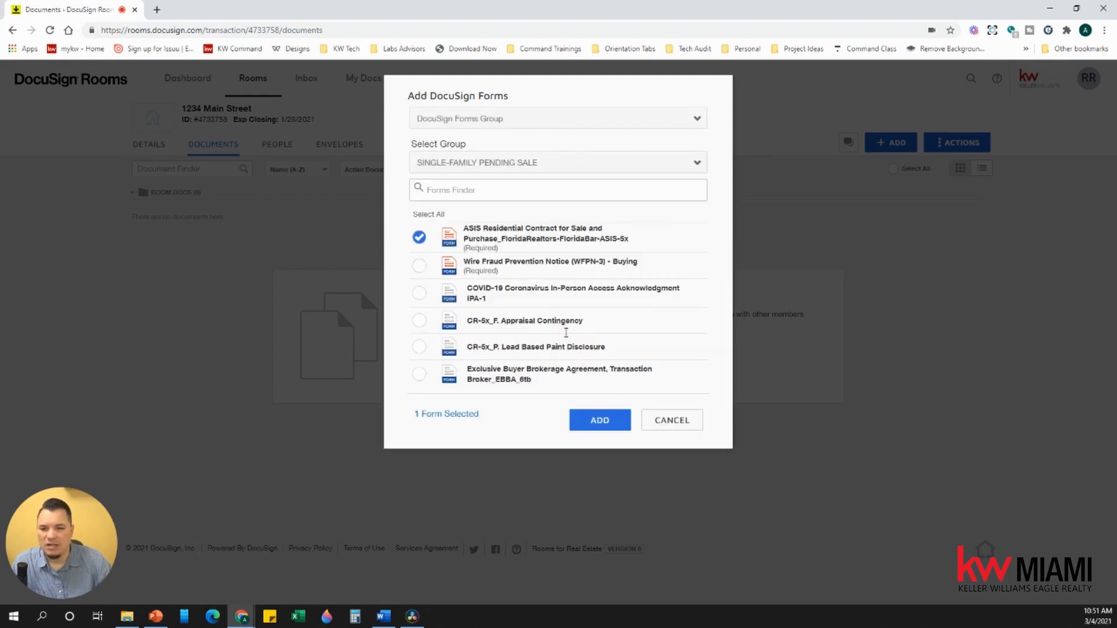
left_click(600, 420)
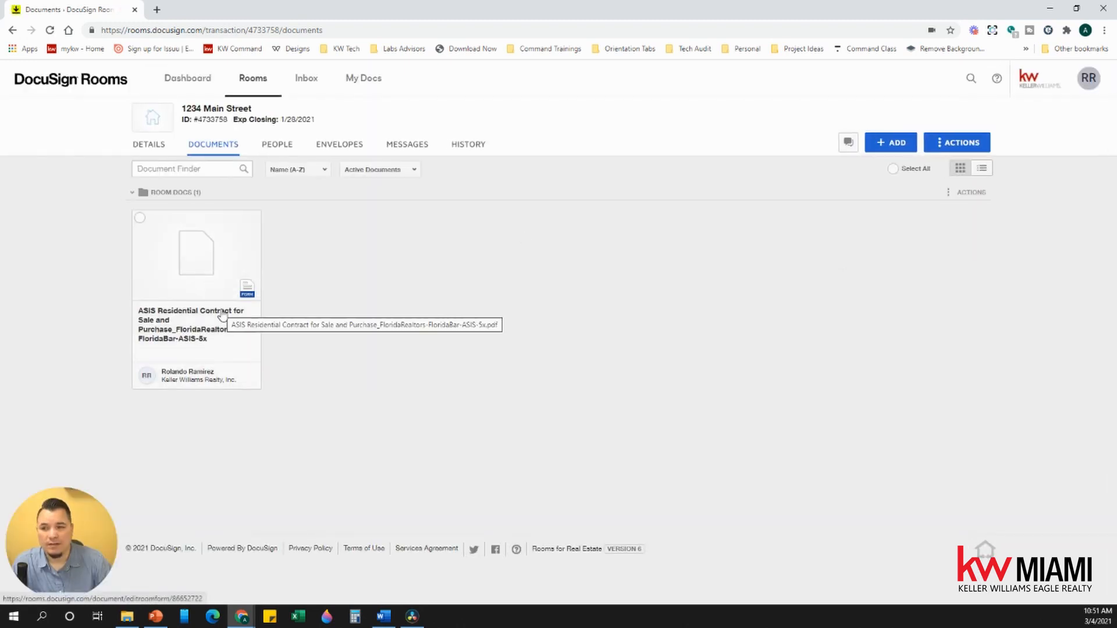
Step: Apply the saved ASIS template to the room's contract document and open it
right_click(170, 243)
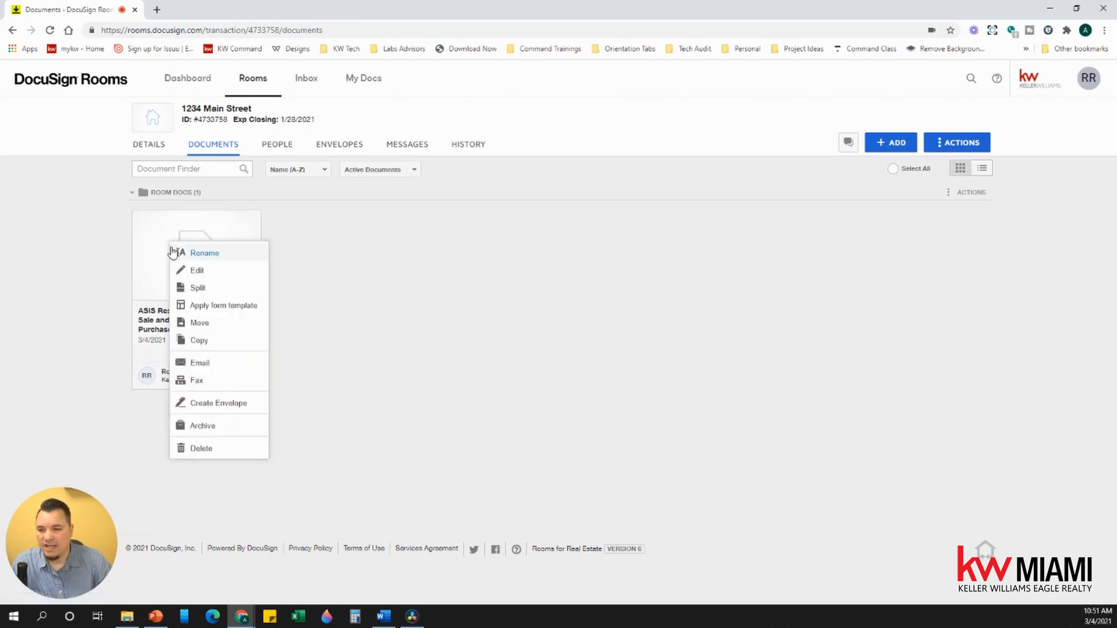
left_click(248, 313)
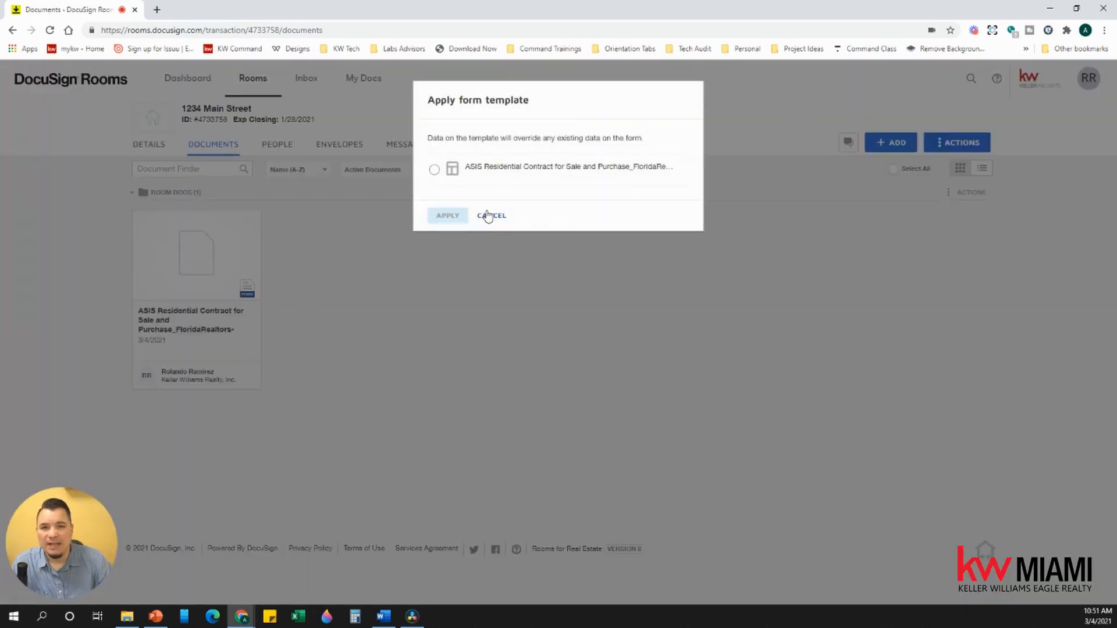
left_click(435, 170)
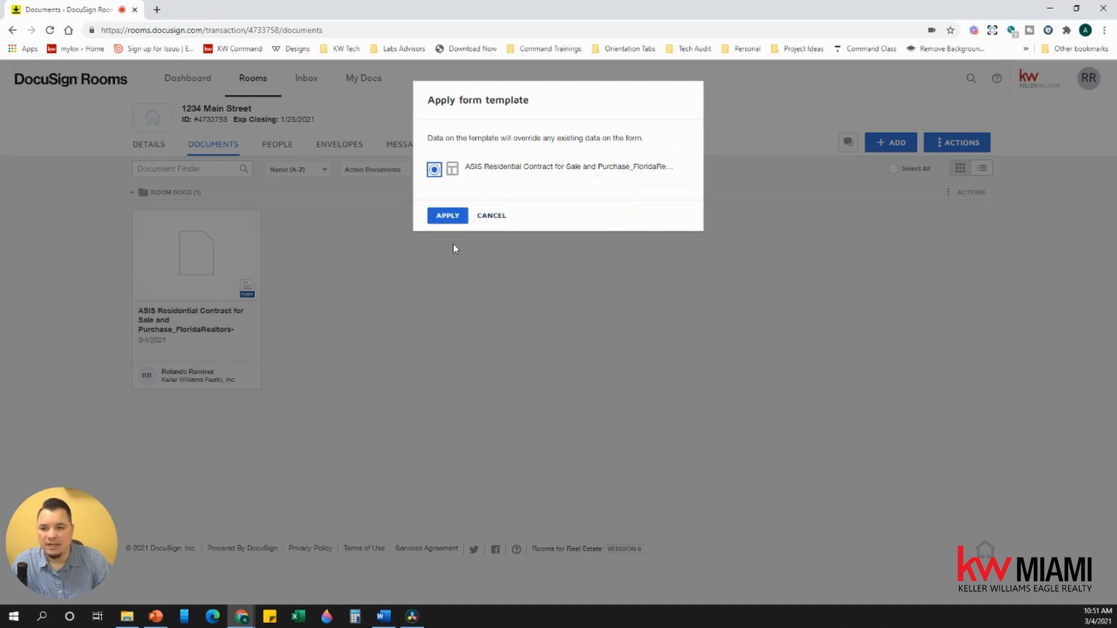
left_click(446, 219)
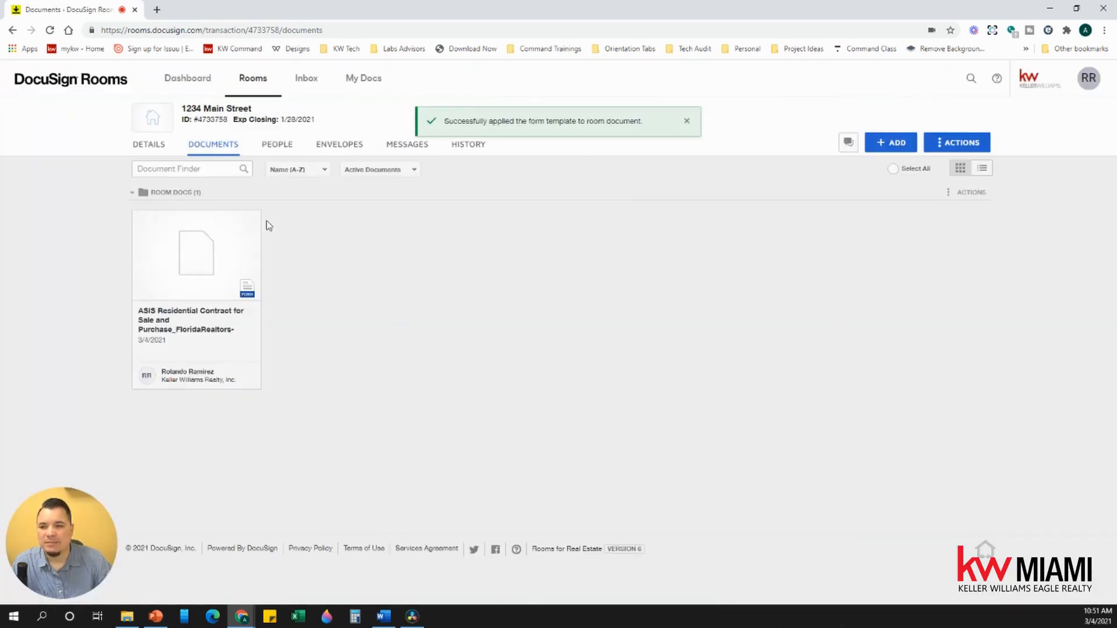
left_click(210, 245)
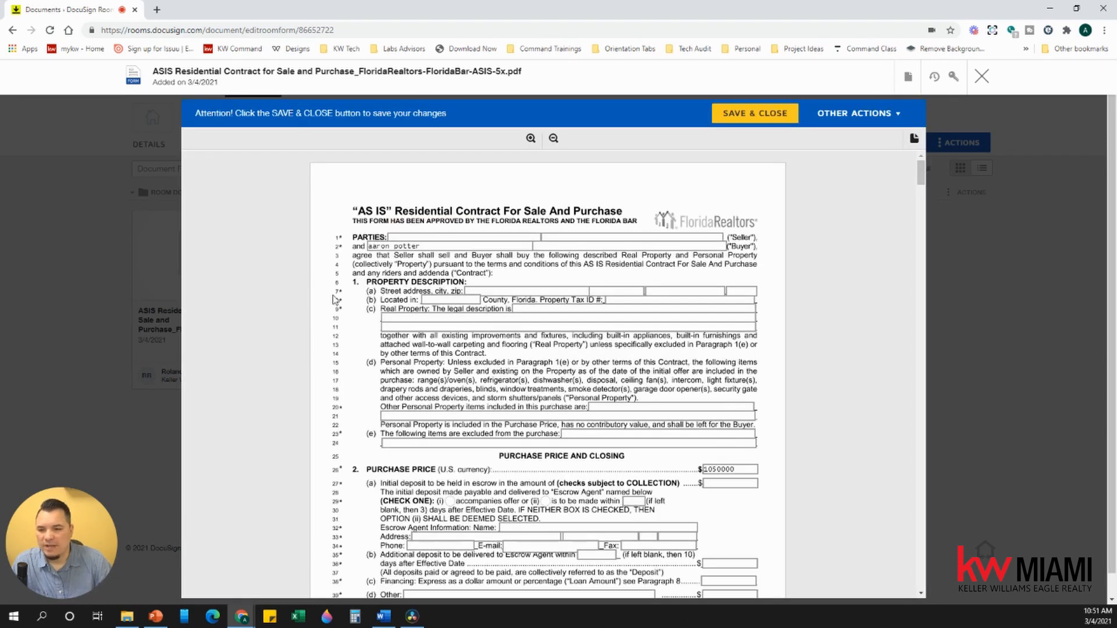
Step: Scroll the contract to verify the 1050000 price, BALANCE funds and 01/28/2021 closing date
scroll(432, 278, "down", 5)
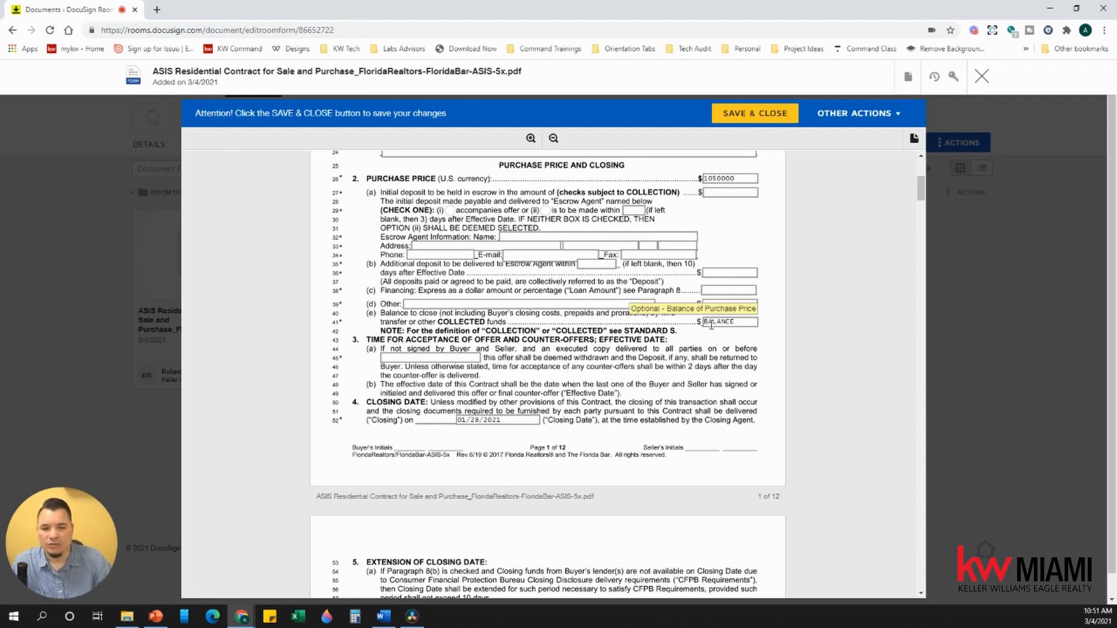
scroll(596, 342, "down", 5)
scroll(597, 342, "down", 14)
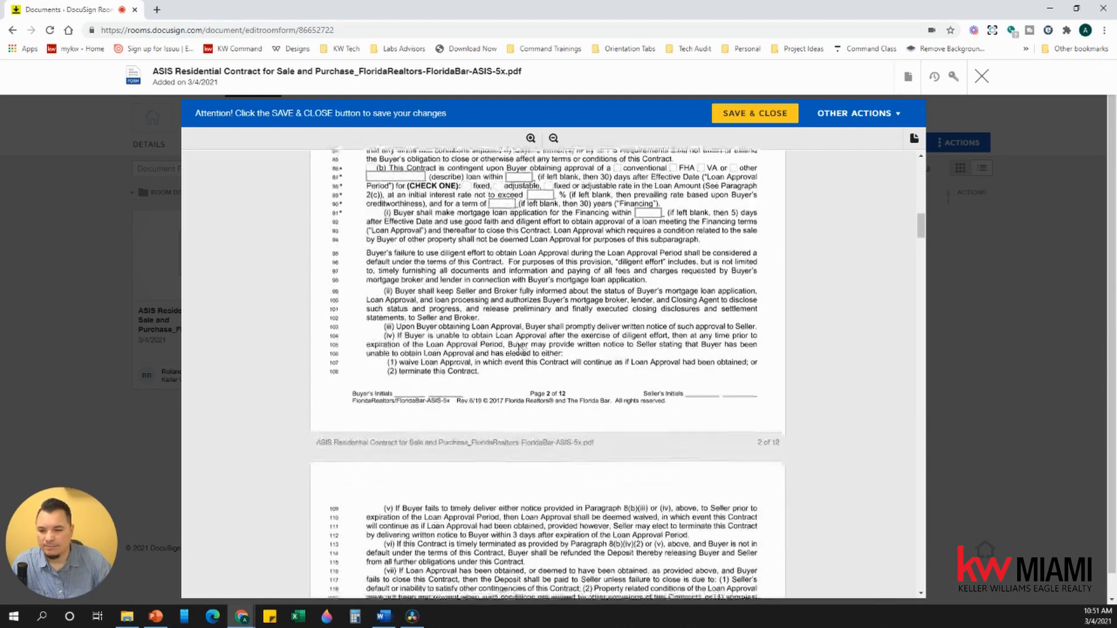
scroll(515, 348, "down", 8)
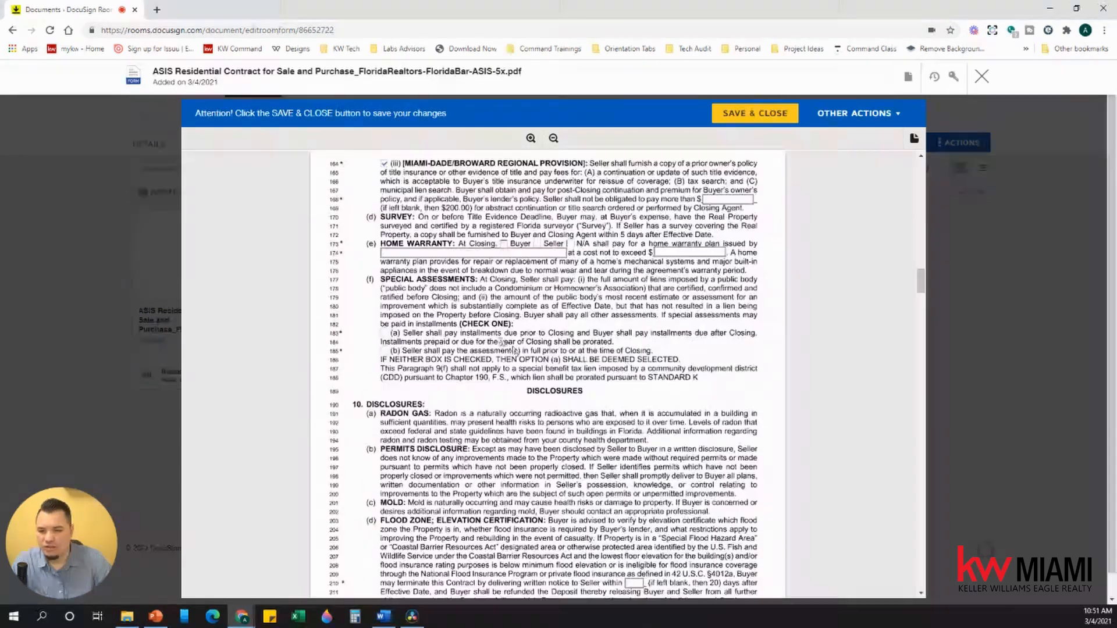
scroll(476, 419, "down", 20)
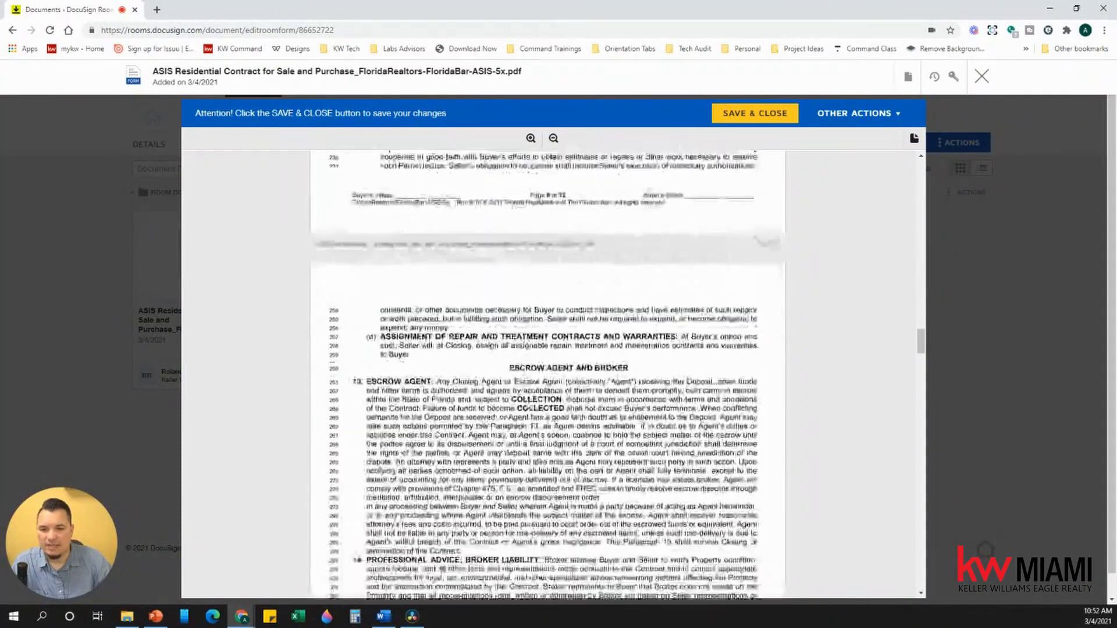
scroll(516, 395, "down", 20)
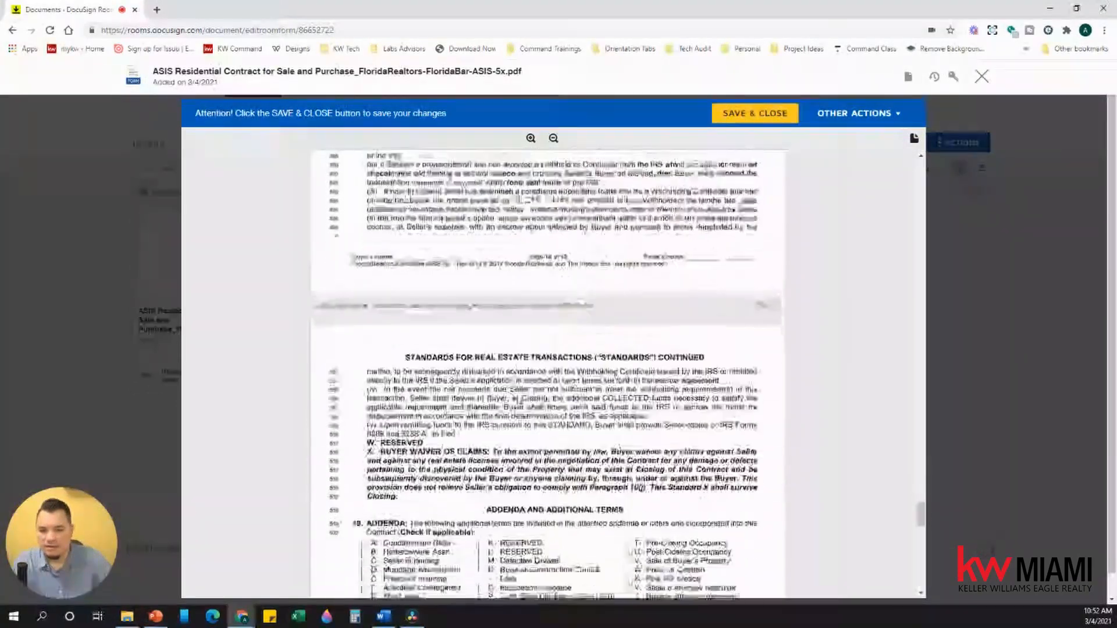